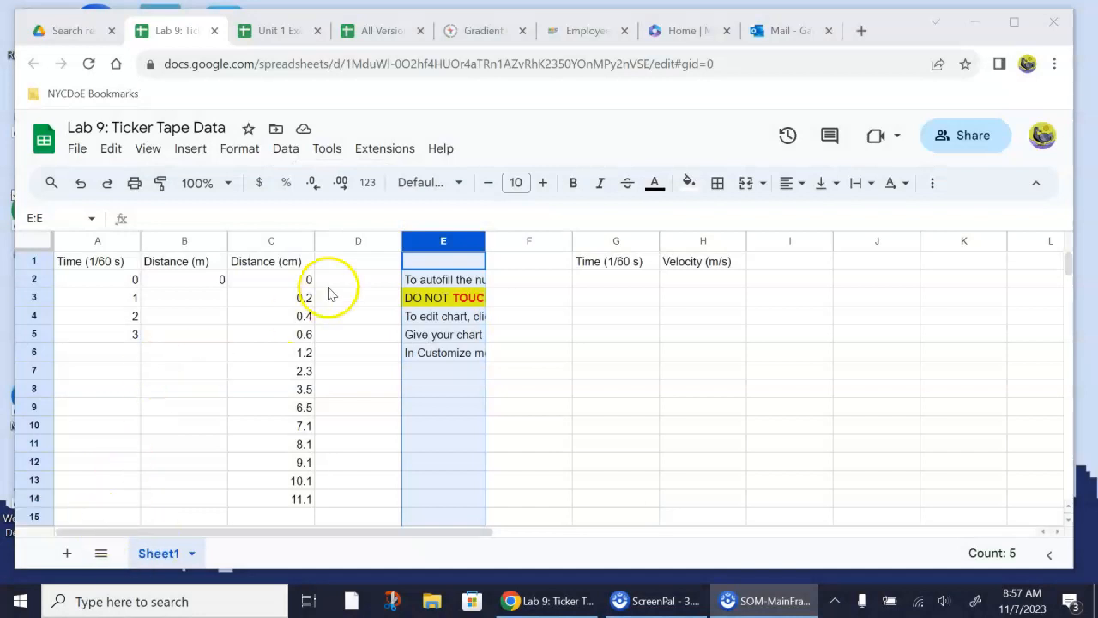
left_click_drag(293, 268, 303, 505)
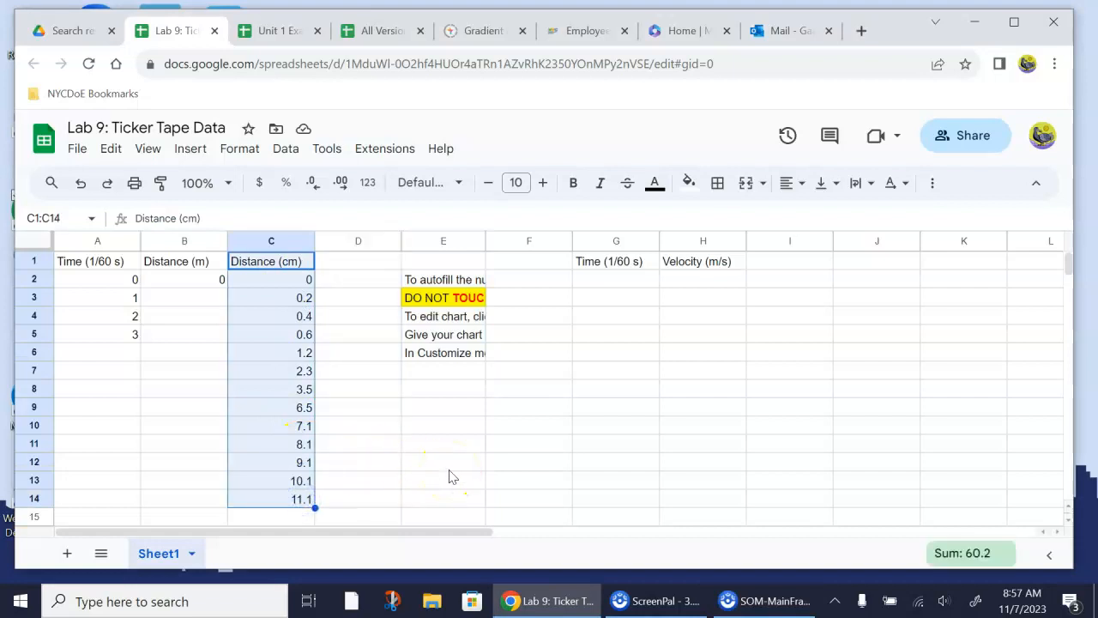
left_click_drag(601, 282, 692, 314)
left_click(692, 350)
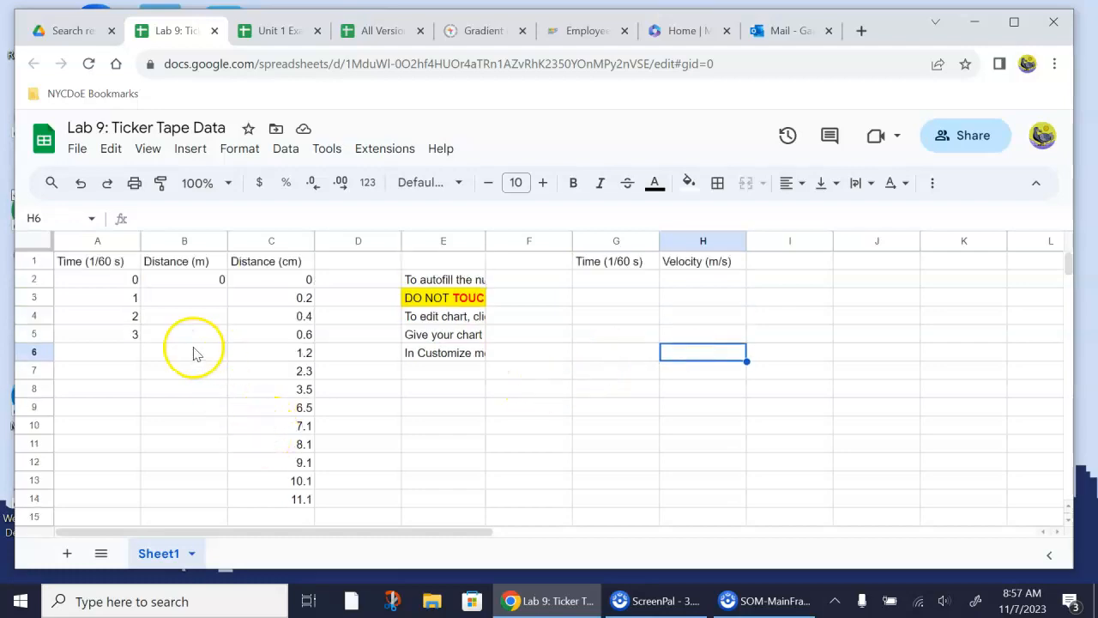
Autofill the Time (1/60 s) series from A2:A5 down through A14.
left_click_drag(138, 283, 117, 332)
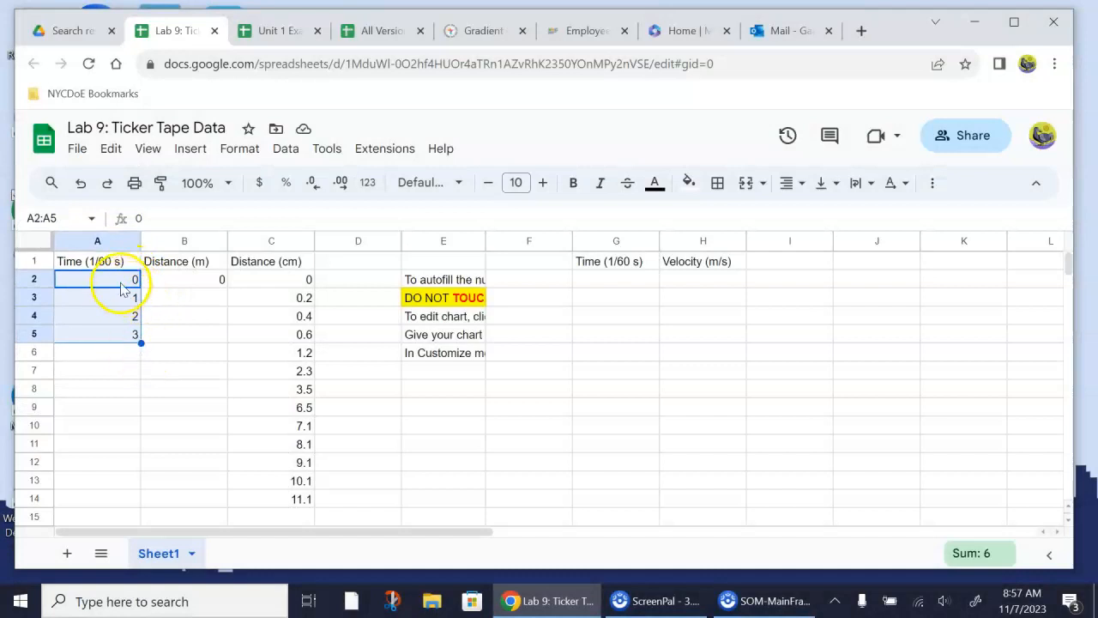
left_click(120, 409)
left_click_drag(129, 281, 127, 337)
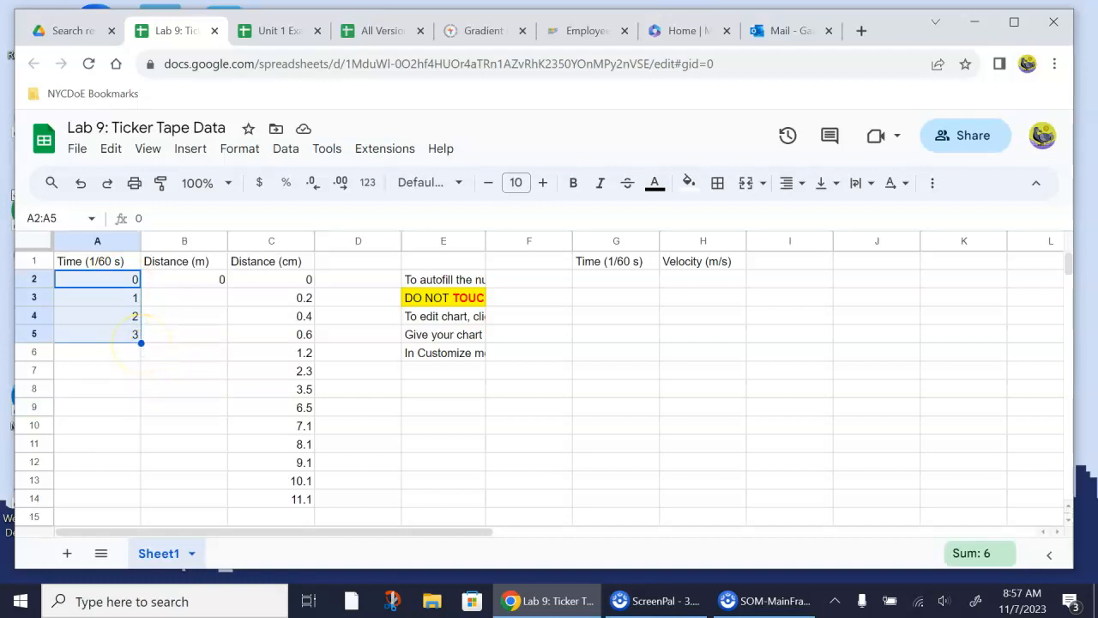
left_click_drag(136, 420, 140, 501)
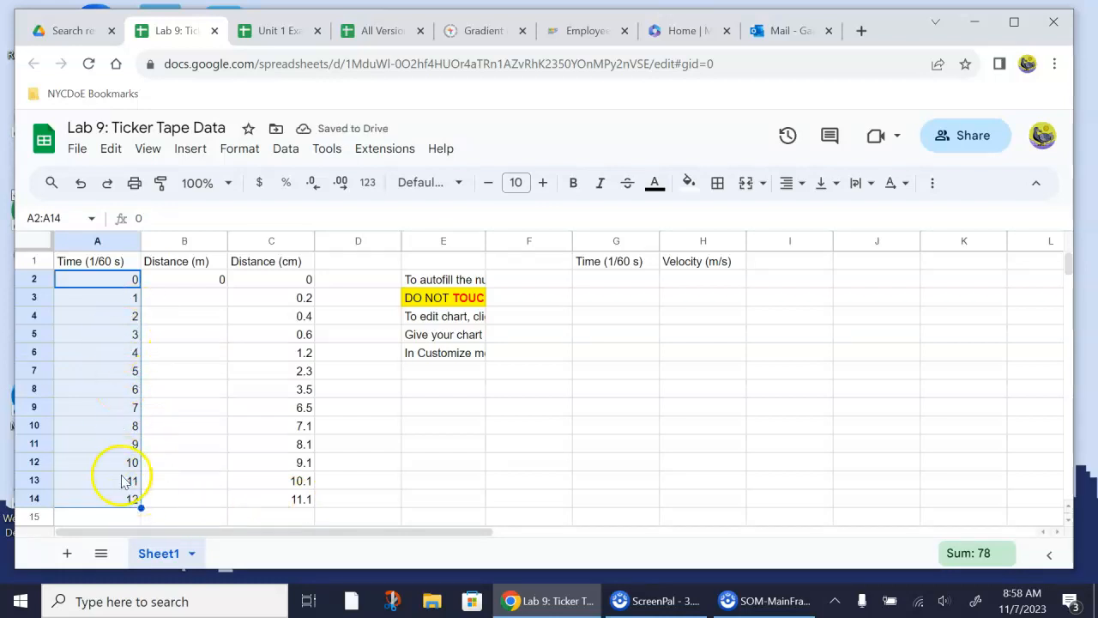
left_click(455, 448)
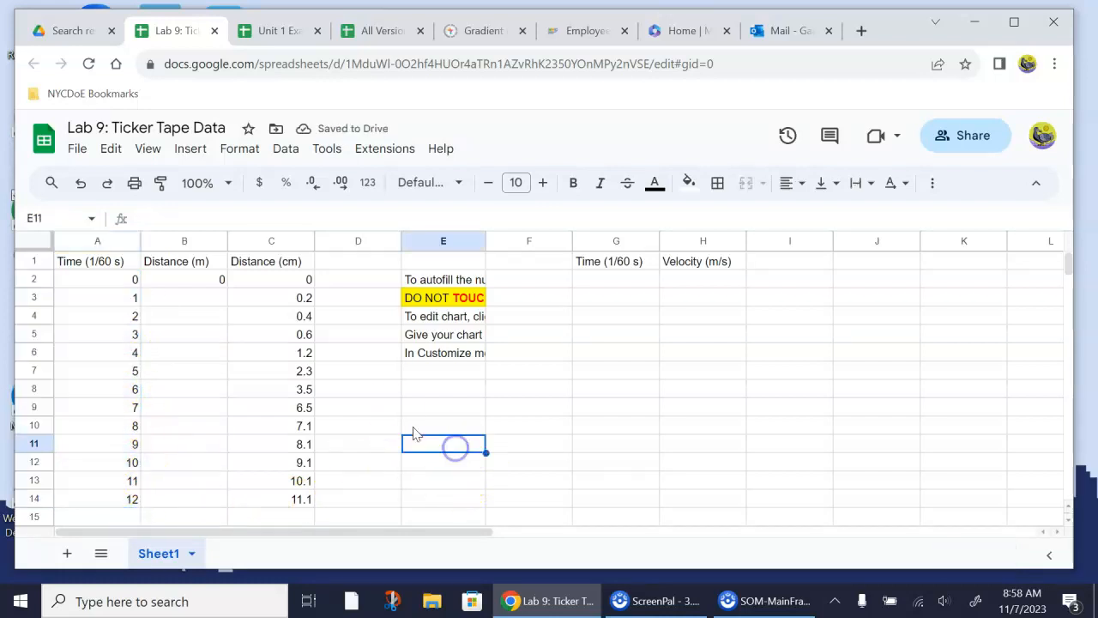
Fill the =C2/100 formula from B2 down through B14 in the Distance (m) column.
left_click(194, 281)
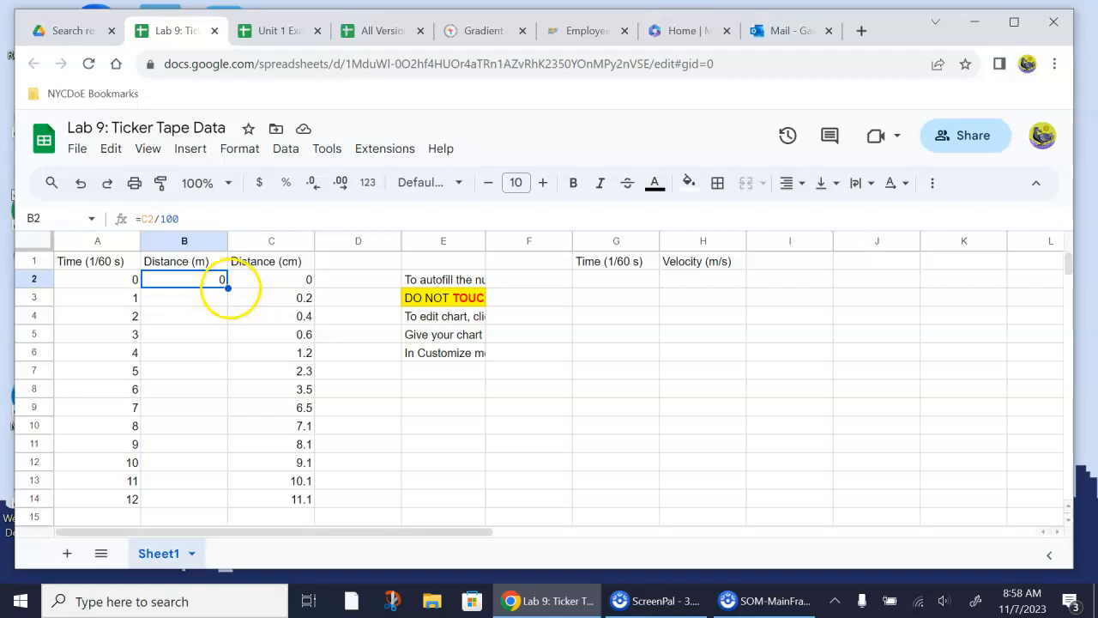
left_click_drag(231, 325, 209, 498)
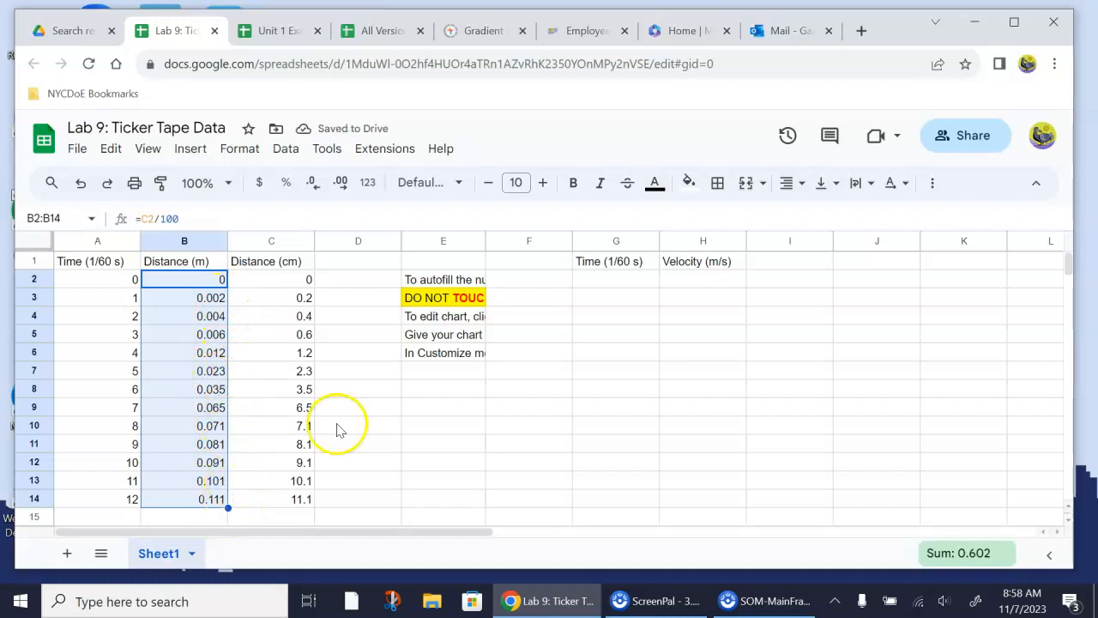
left_click(410, 463)
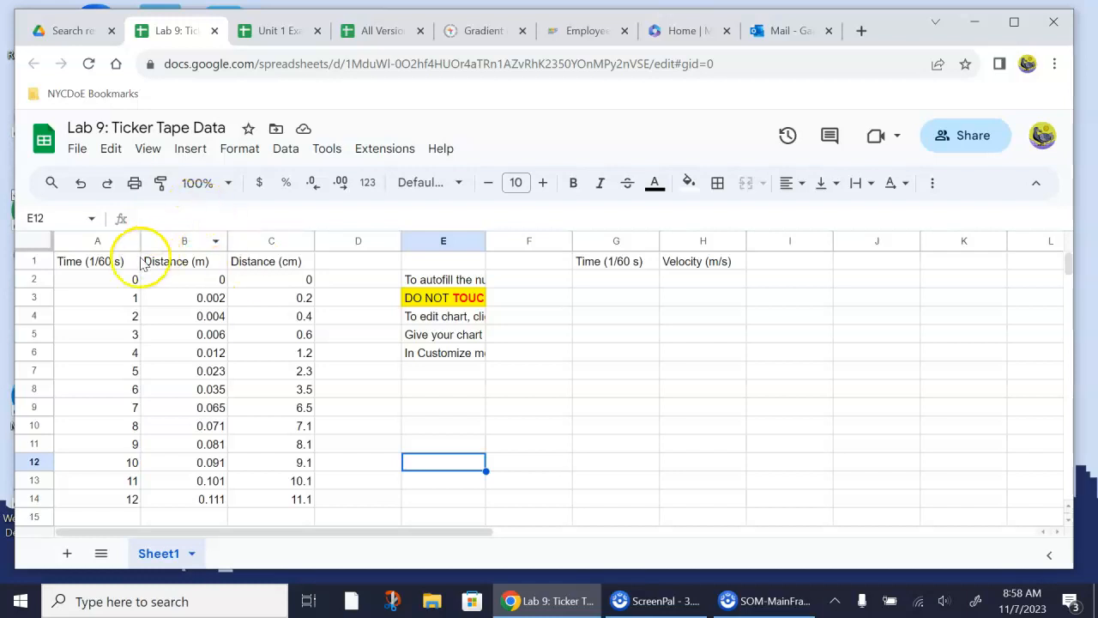
Insert a scatter chart of A1:B14 and move it aside to uncover columns A and B.
left_click(114, 264)
left_click_drag(114, 264, 194, 507)
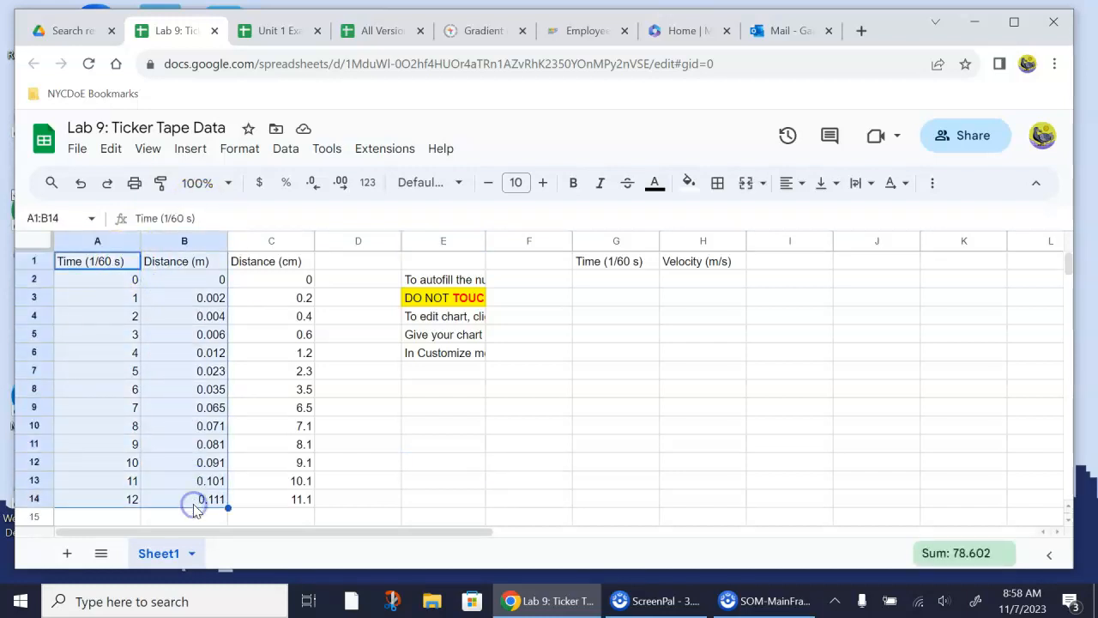
left_click(188, 147)
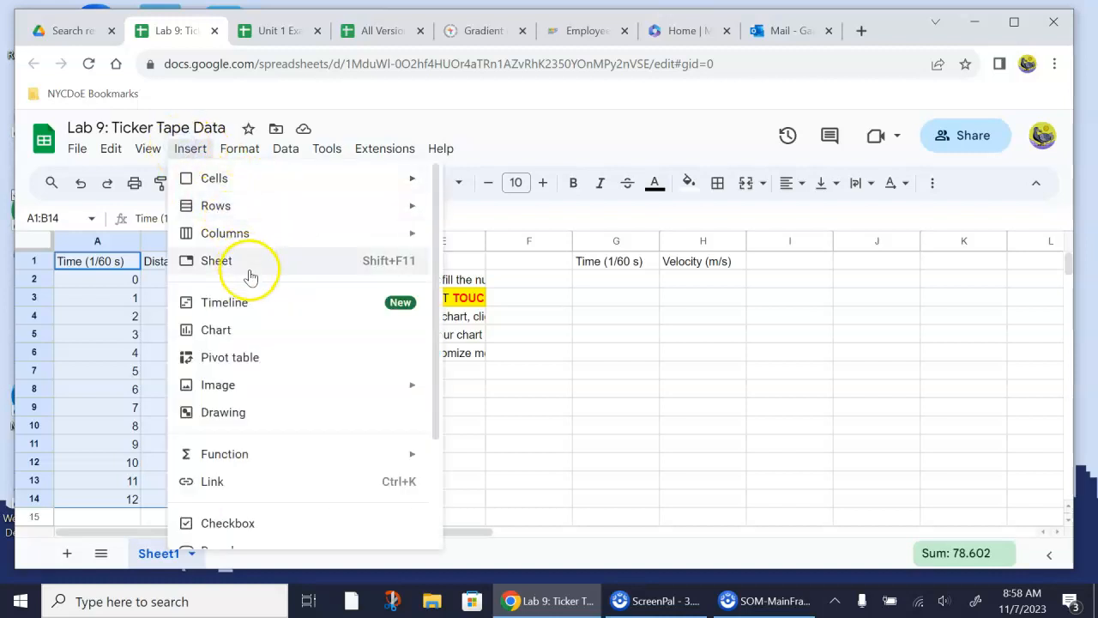
left_click(249, 331)
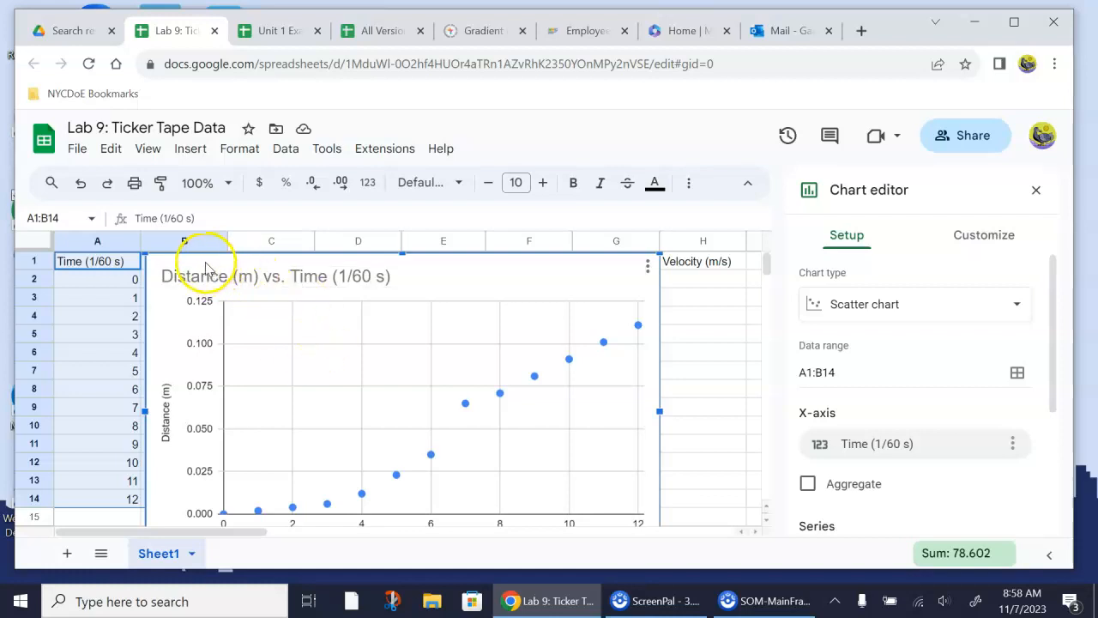
left_click_drag(180, 261, 274, 276)
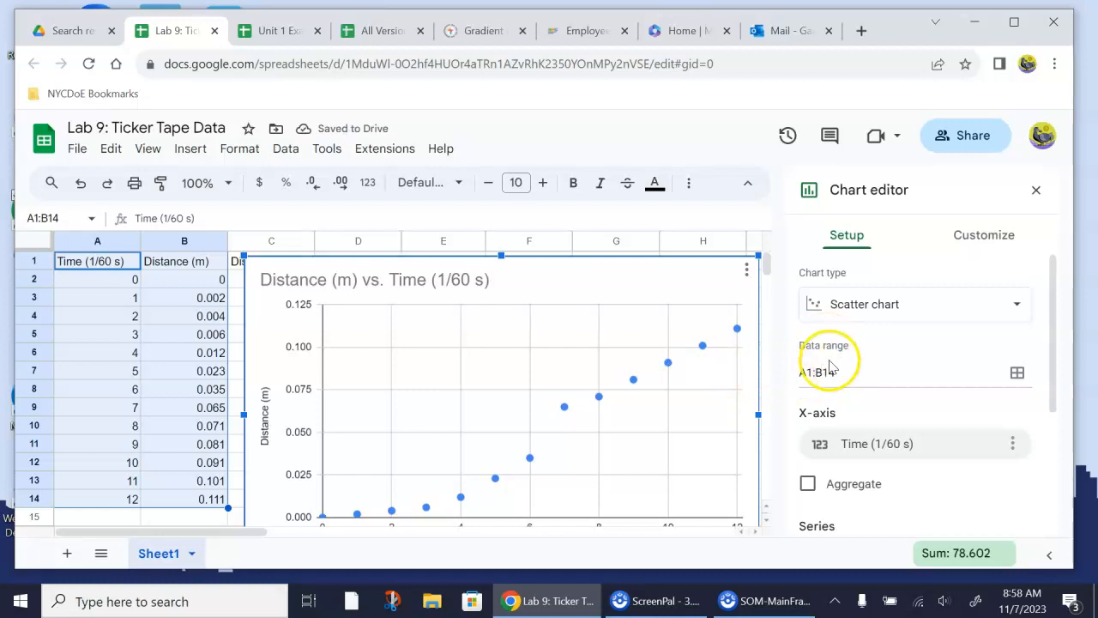
left_click_drag(837, 375, 820, 375)
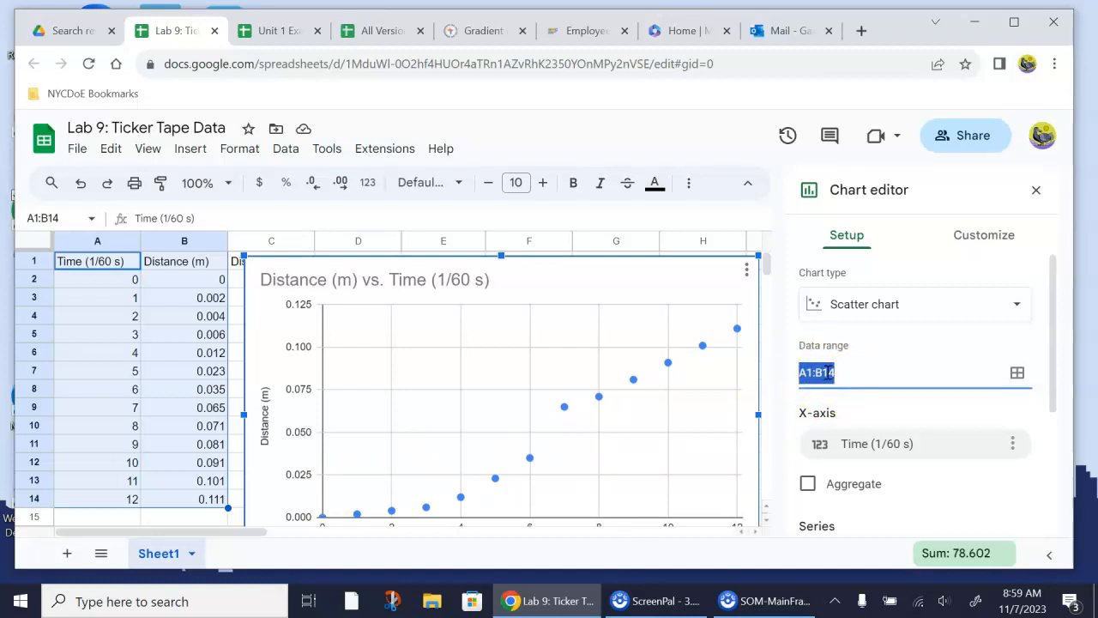
left_click(991, 239)
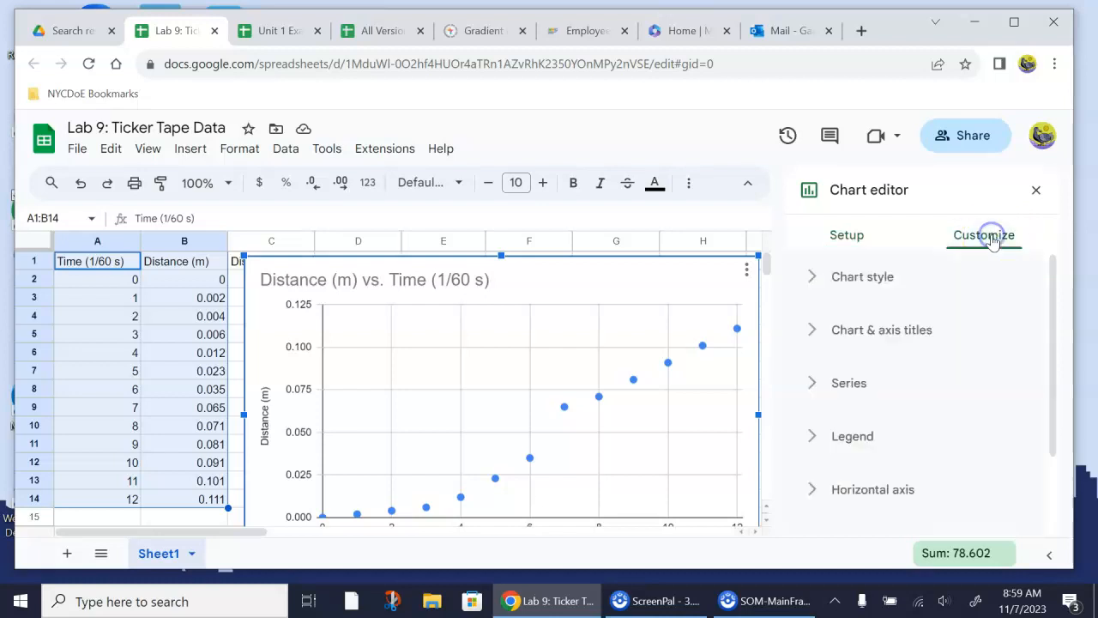
left_click(812, 385)
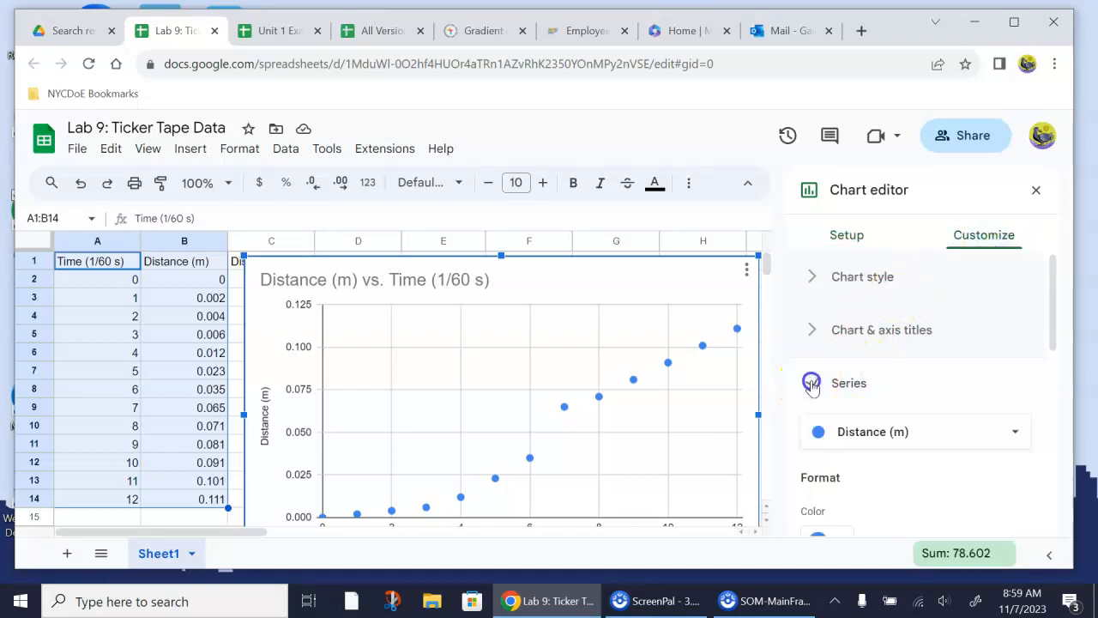
left_click(192, 357)
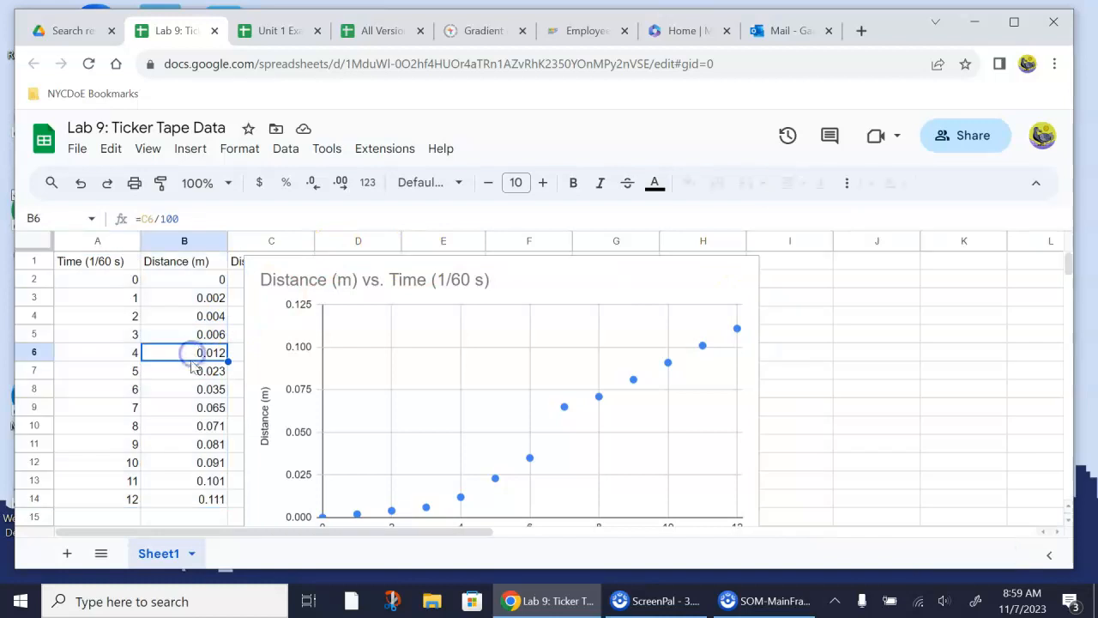
left_click(161, 518)
Reopen the Distance vs. Time chart for editing and add a trendline to the Distance (m) series.
left_click(534, 286)
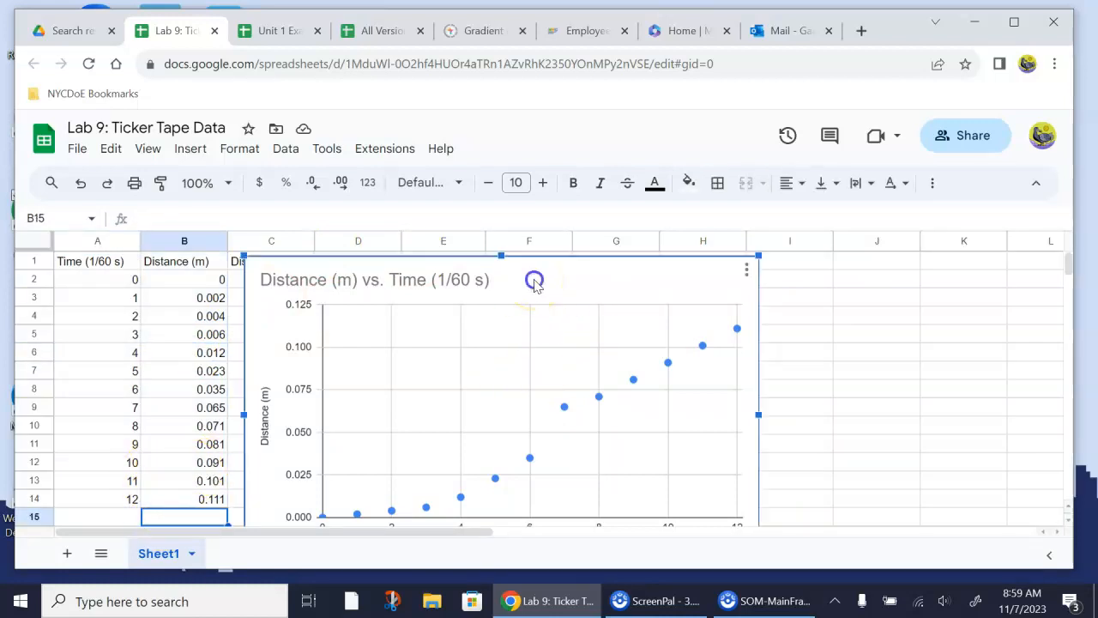
left_click(749, 270)
left_click(771, 300)
left_click(771, 299)
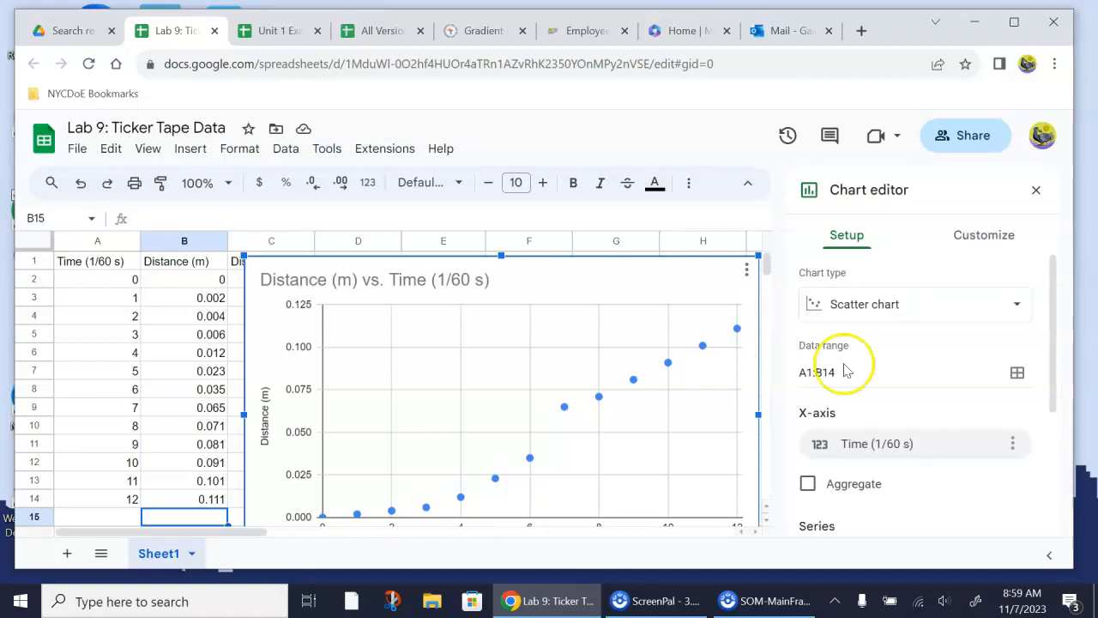
left_click(987, 238)
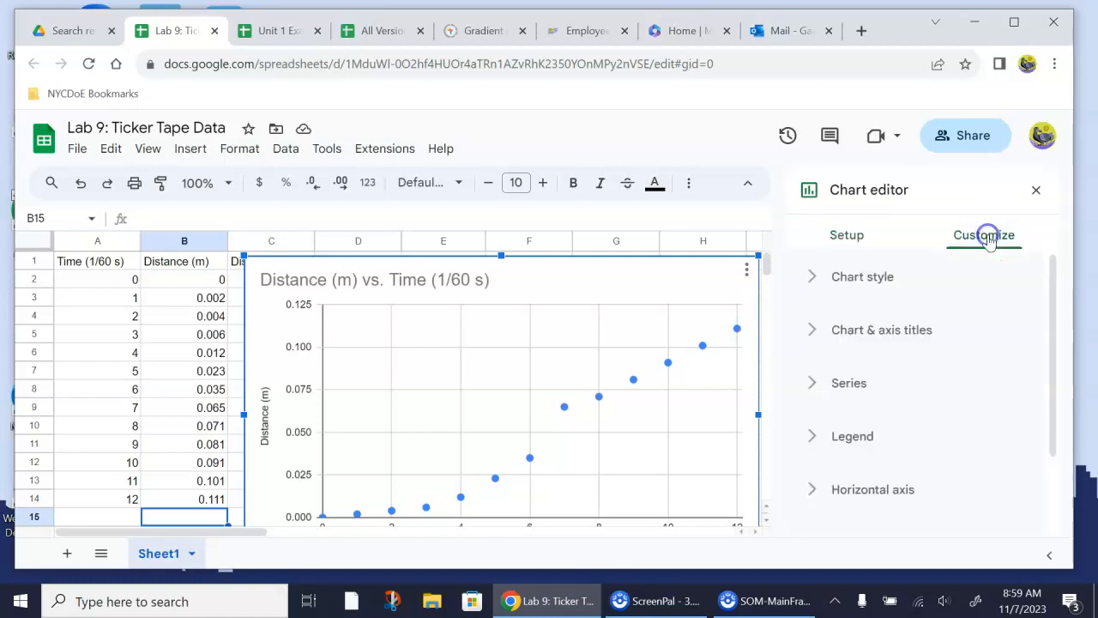
left_click(844, 383)
scroll(862, 390, "down", 7)
left_click(810, 334)
left_click(810, 331)
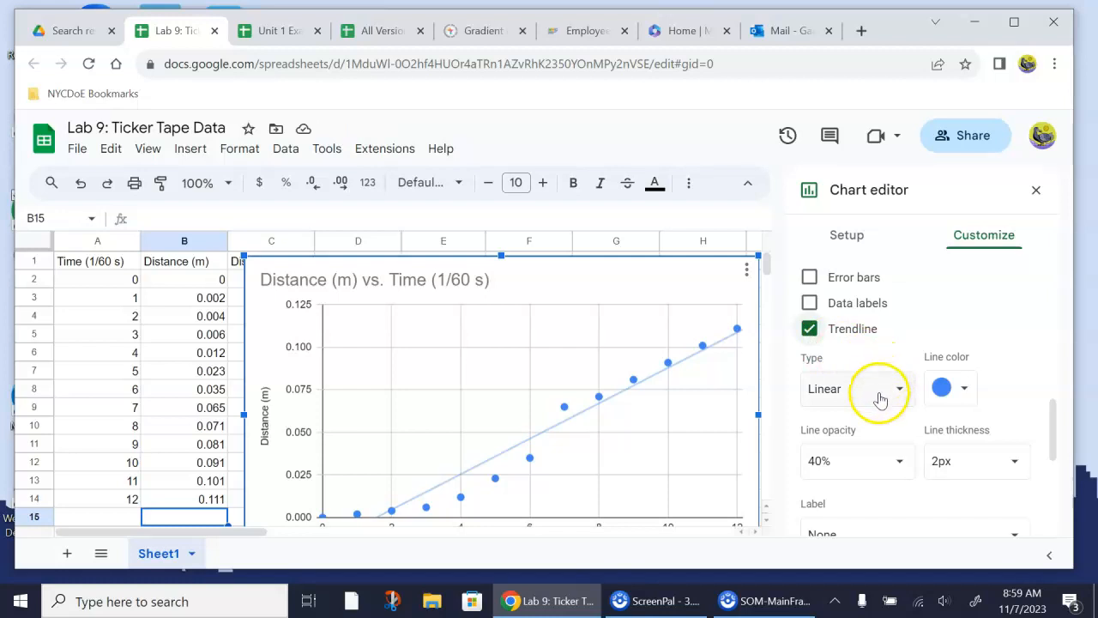
Set the trendline type to Polynomial and its label to Use Equation.
left_click(834, 393)
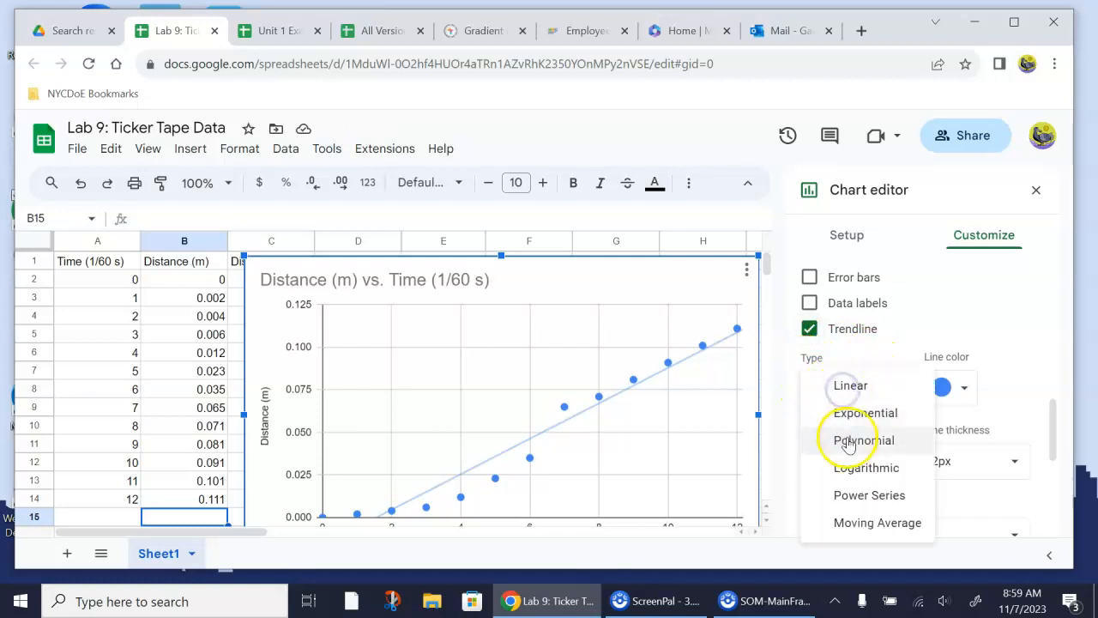
left_click(848, 443)
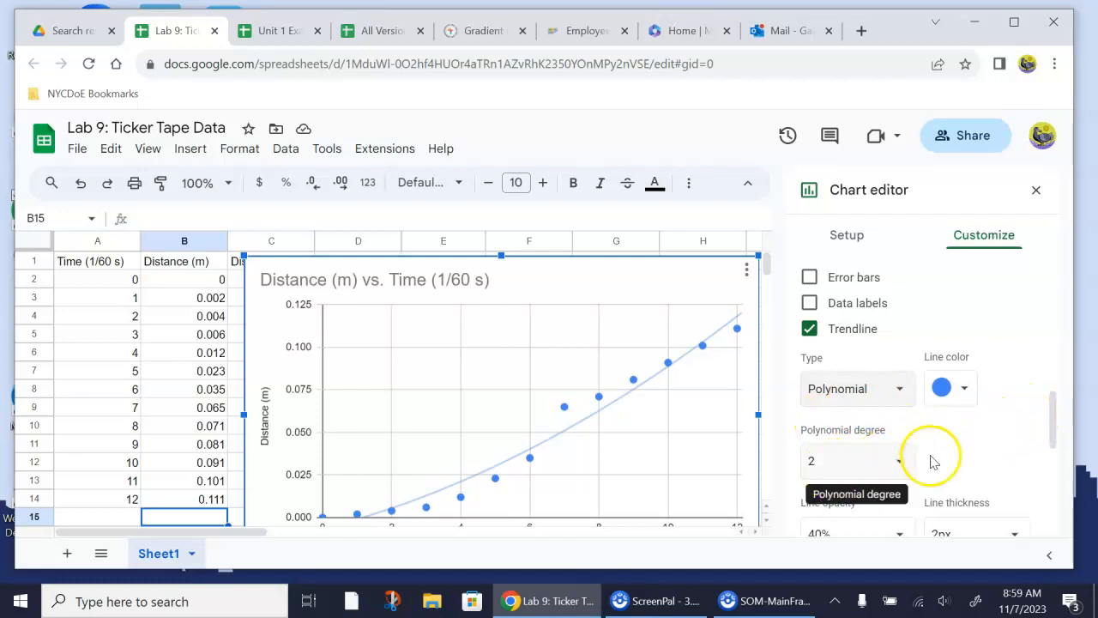
scroll(987, 442, "down", 3)
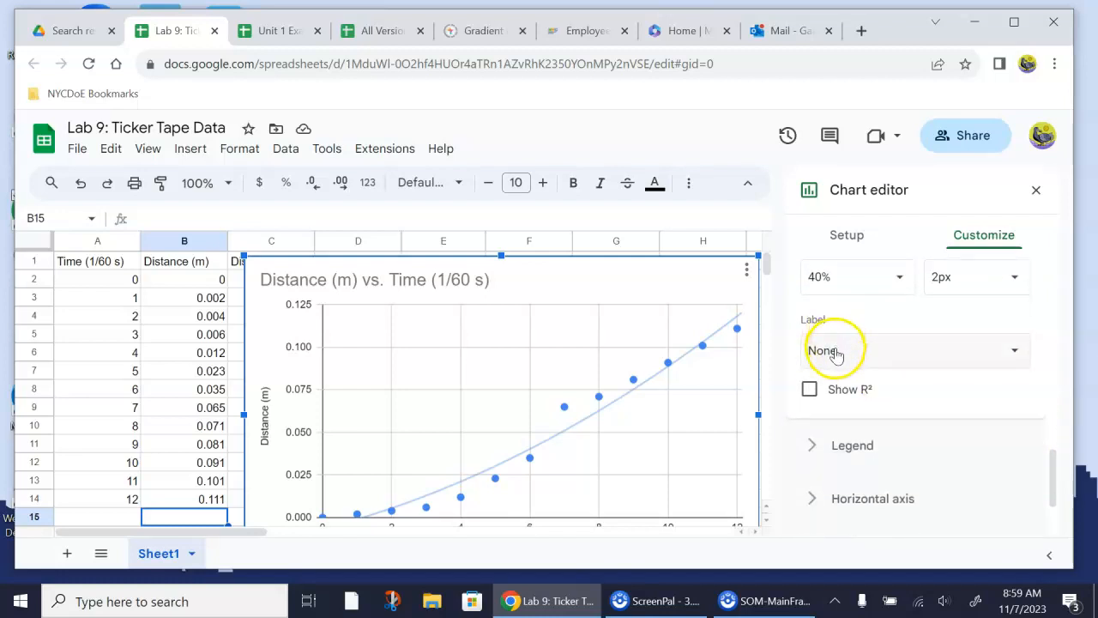
left_click(836, 354)
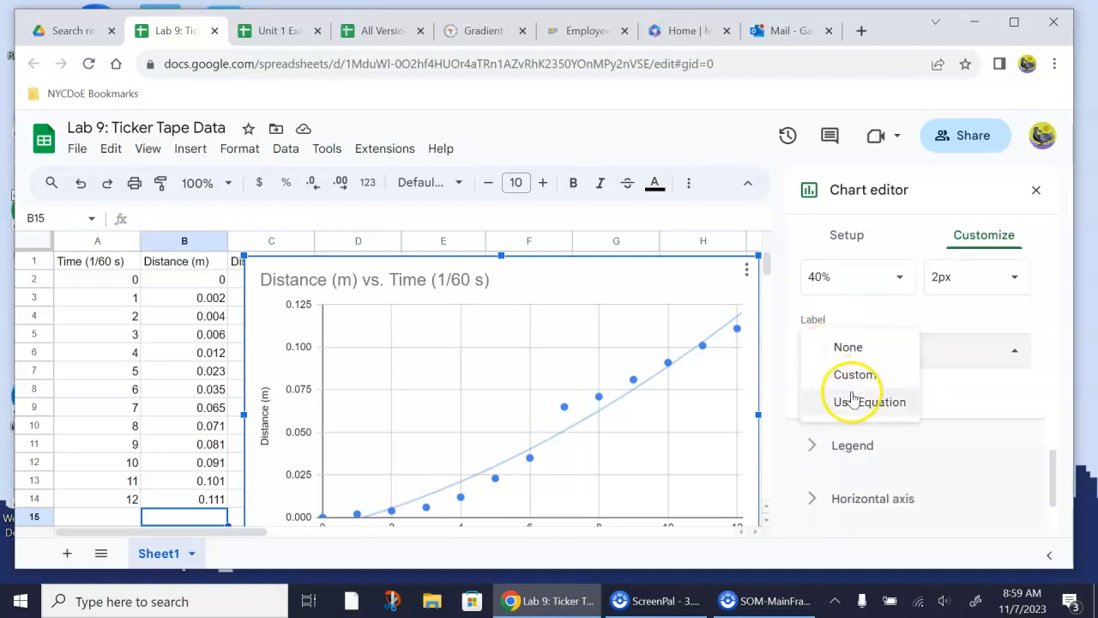
left_click(853, 399)
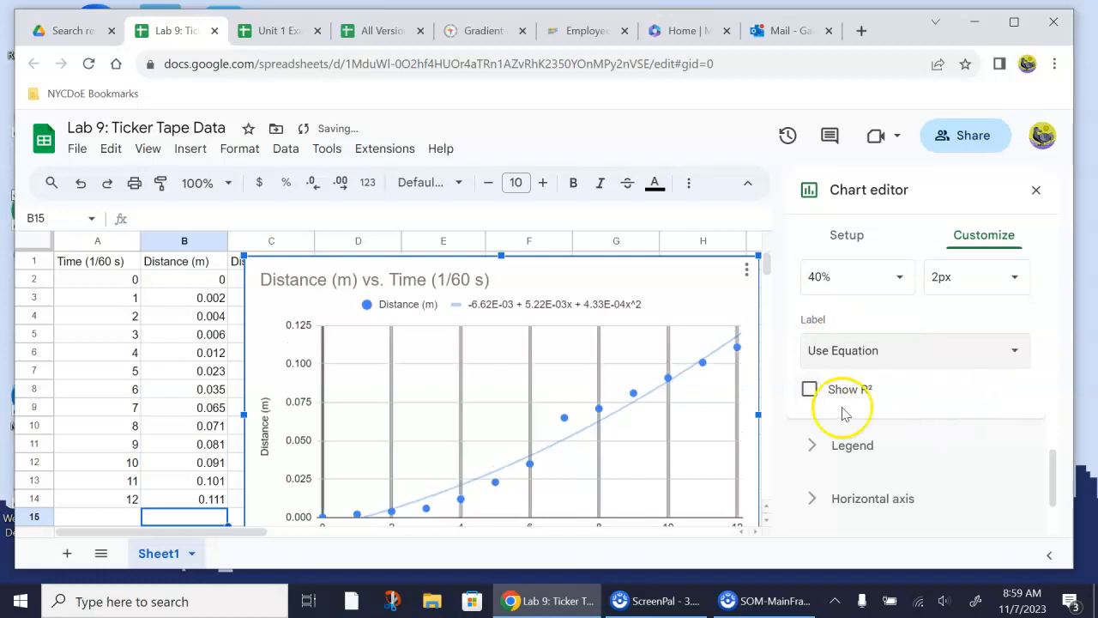
Close the chart editor and move the chart below the data, starting at row 15.
left_click(1036, 190)
left_click_drag(692, 272, 657, 542)
scroll(805, 355, "up", 2)
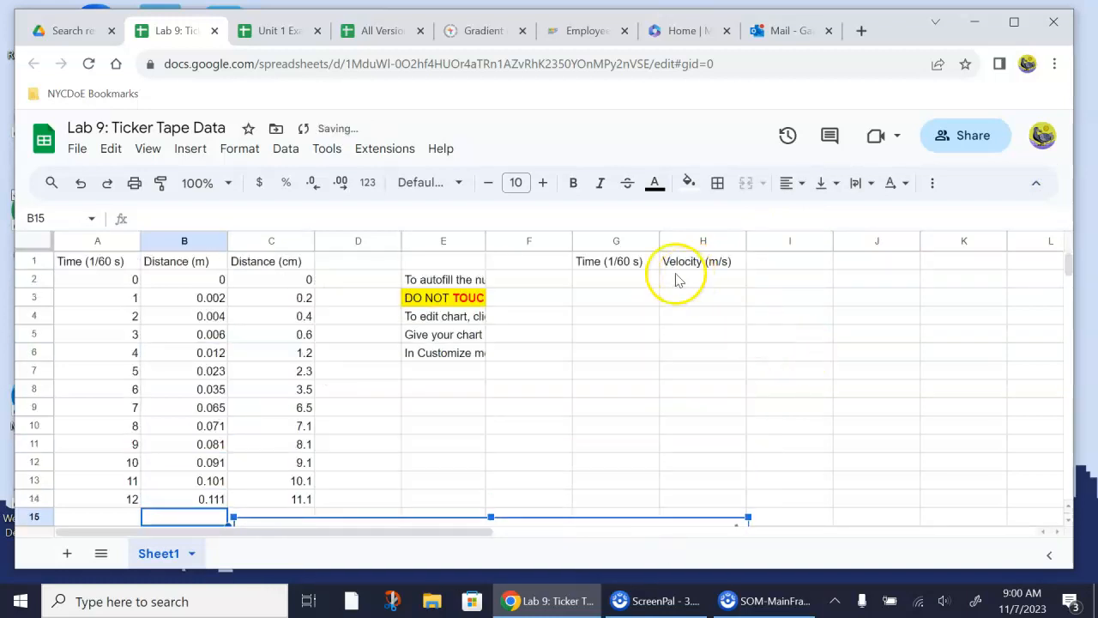
Enter =A2/60 in G2 and fill the formula down through G14.
left_click(615, 283)
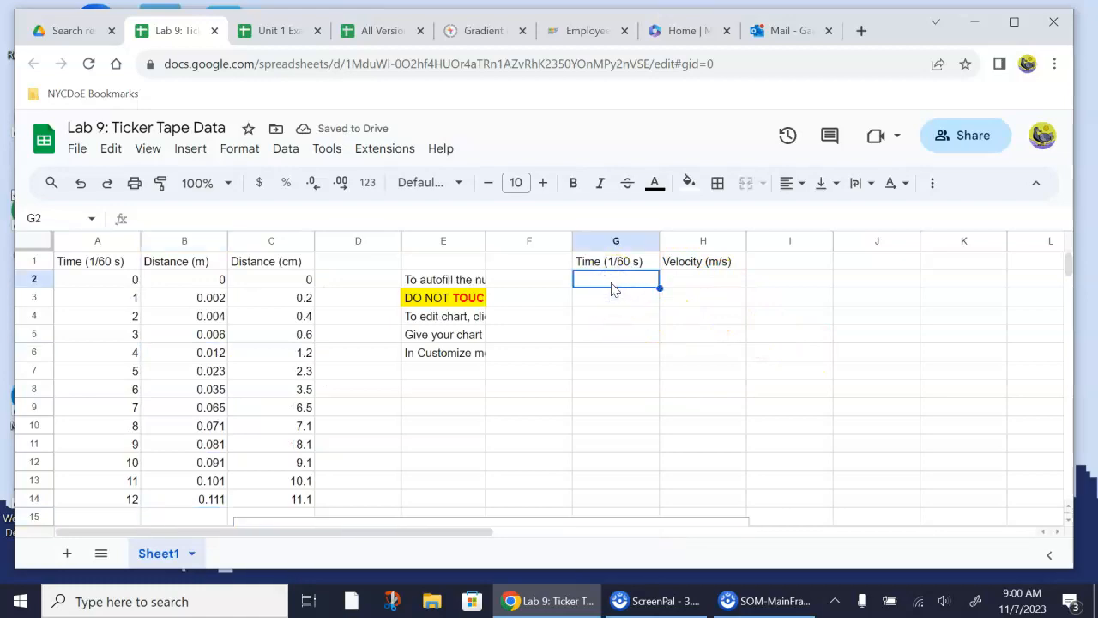
type("=")
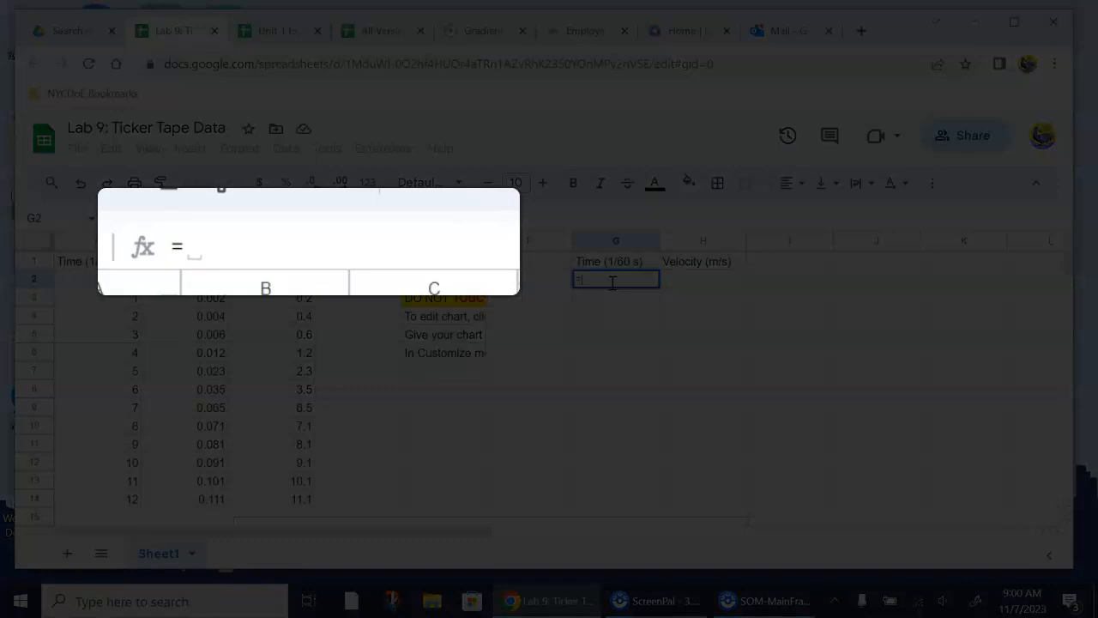
type("a2/60")
key("Return")
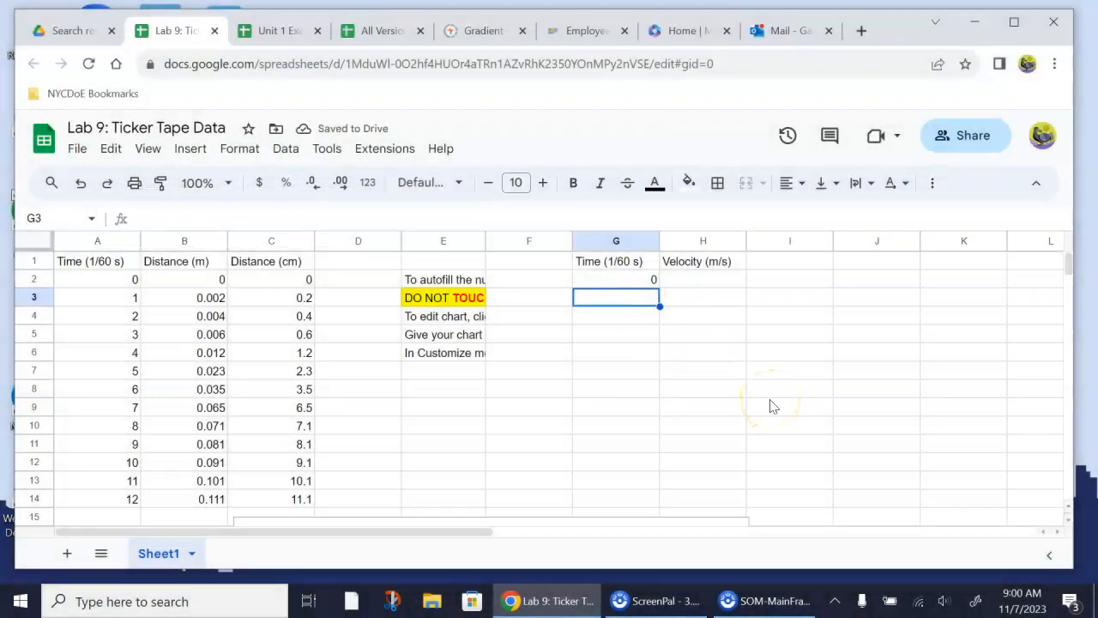
left_click(631, 282)
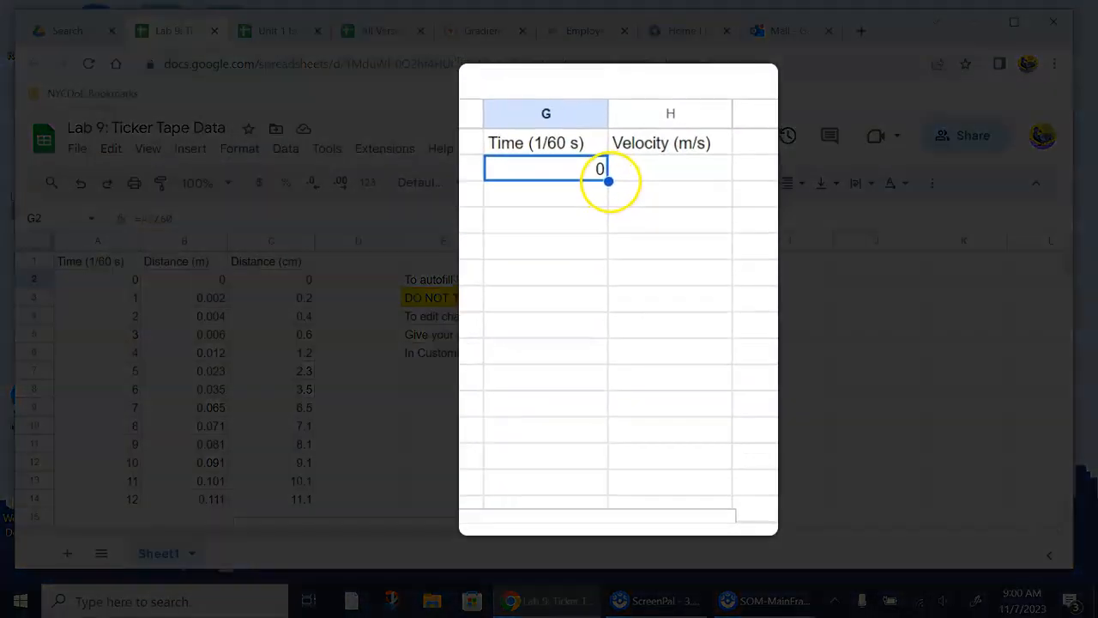
left_click_drag(608, 181, 595, 484)
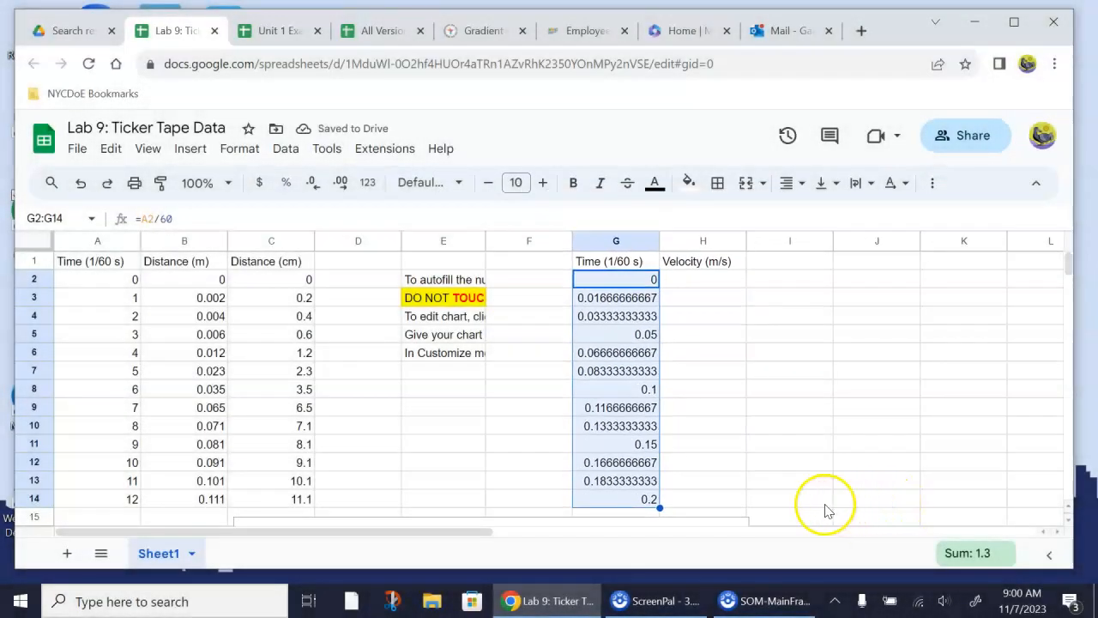
Enter 0 in H2 as the first Velocity (m/s) value.
left_click(719, 283)
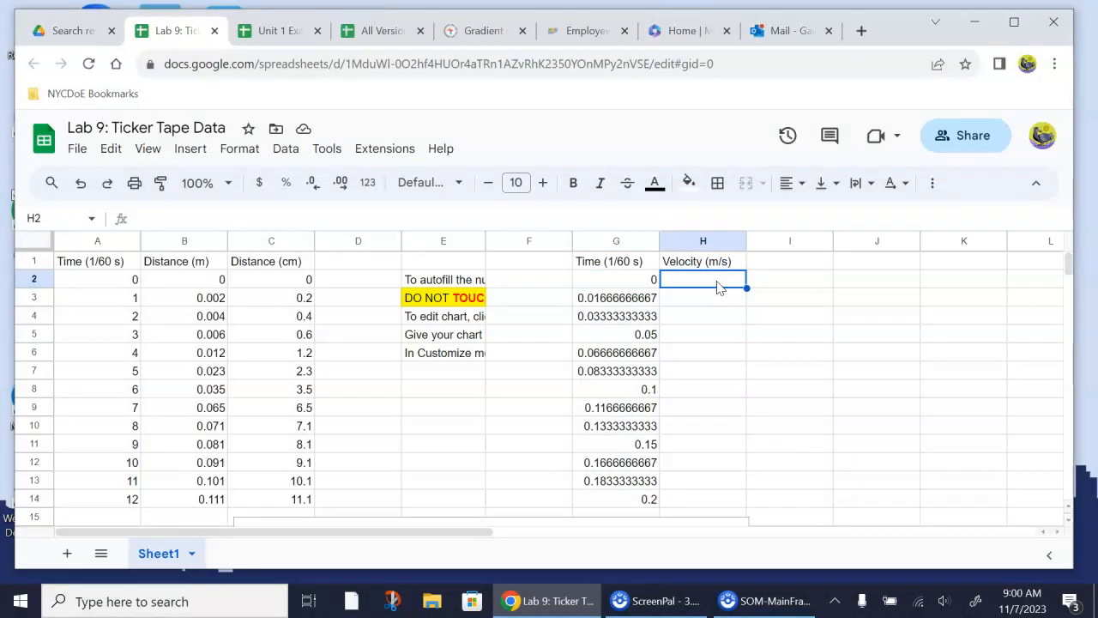
type("0")
key("Return")
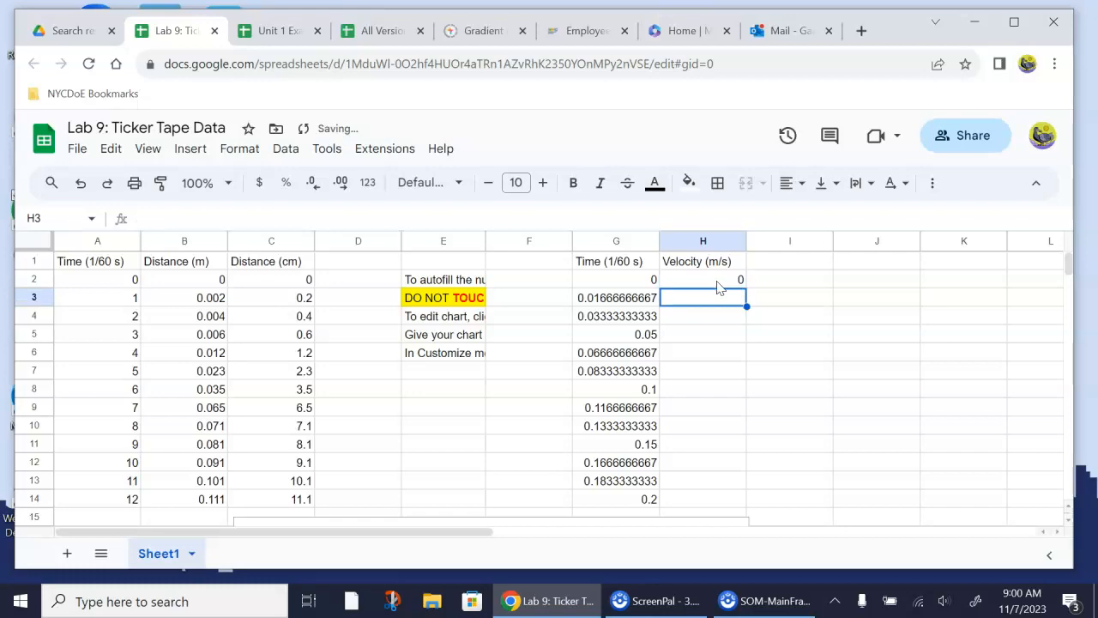
Enter =(B3-B2)/(1/60) in H3 and accept the suggested autofill of the velocity formula down through H14.
type("=(")
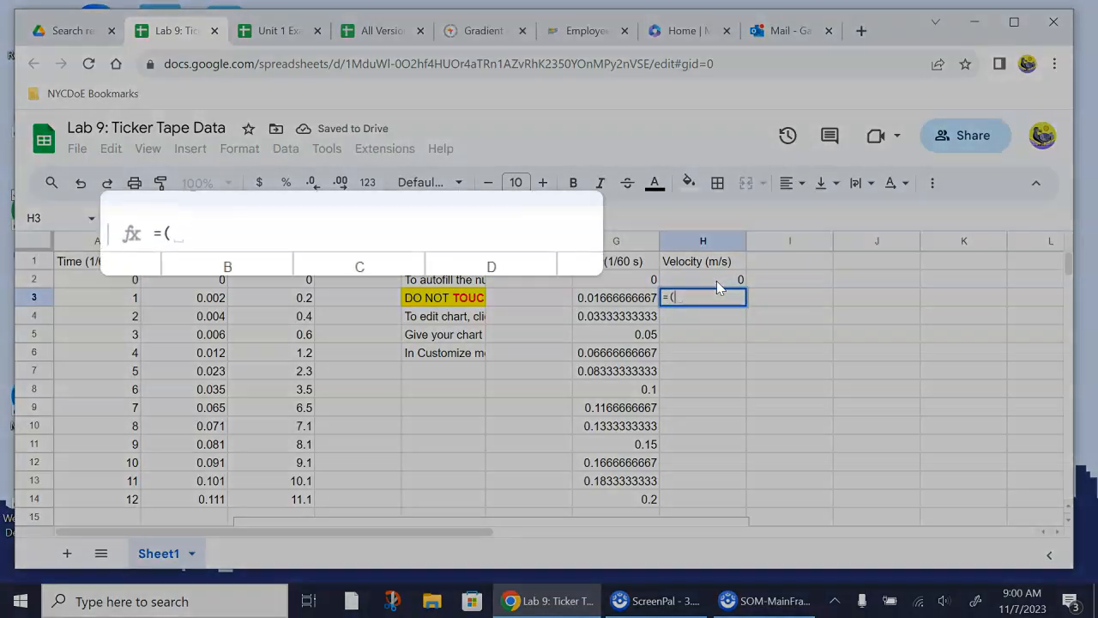
type("b3-b2")
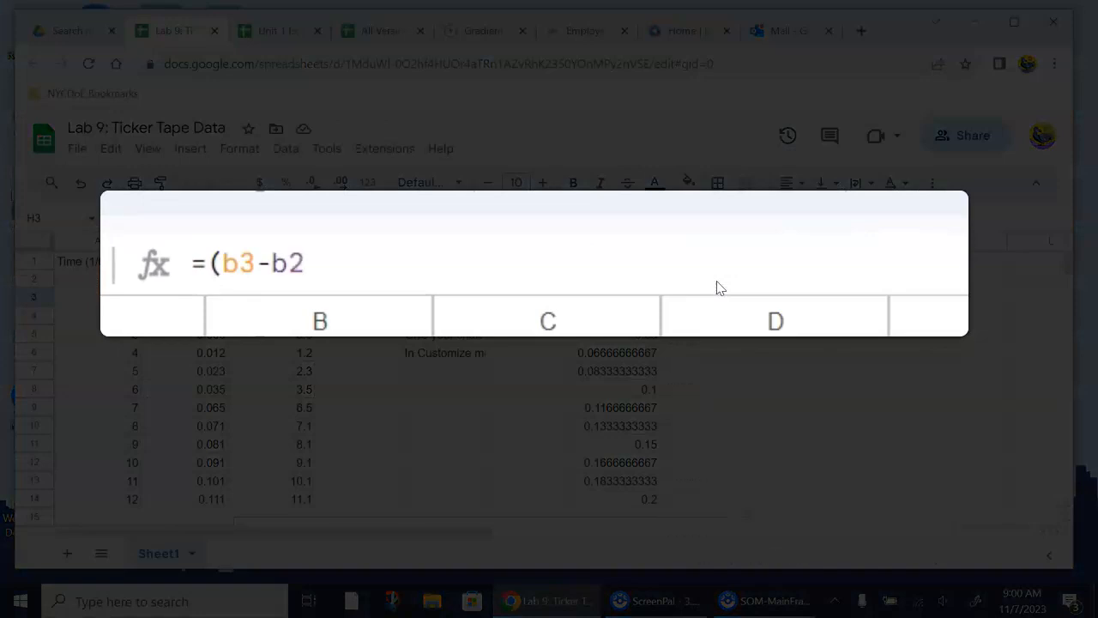
type(")/(1/6")
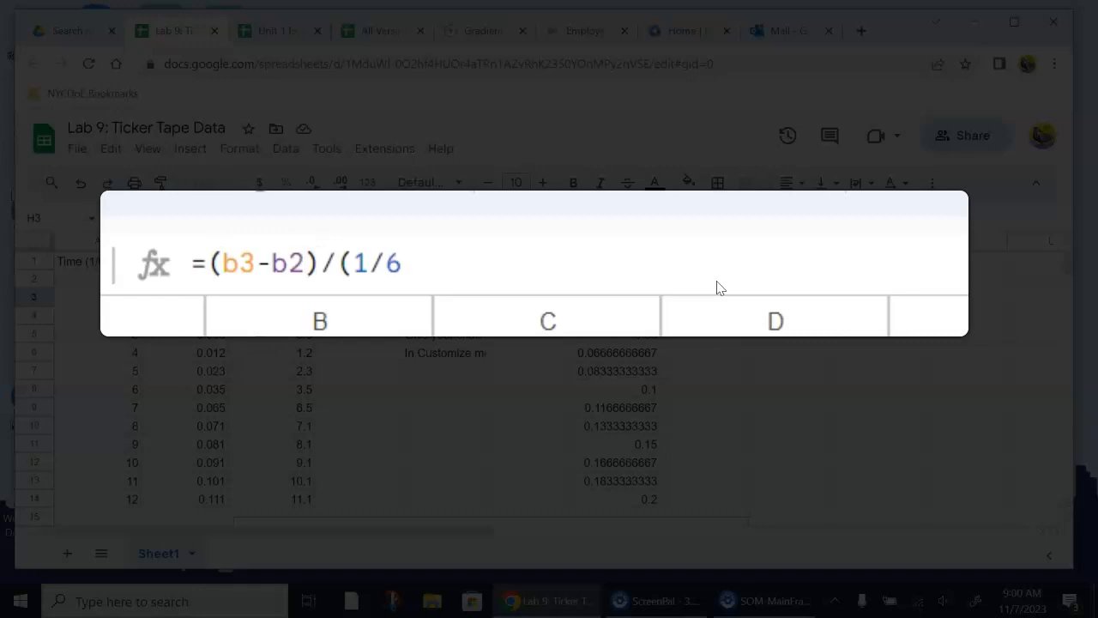
type("0)")
key("Return")
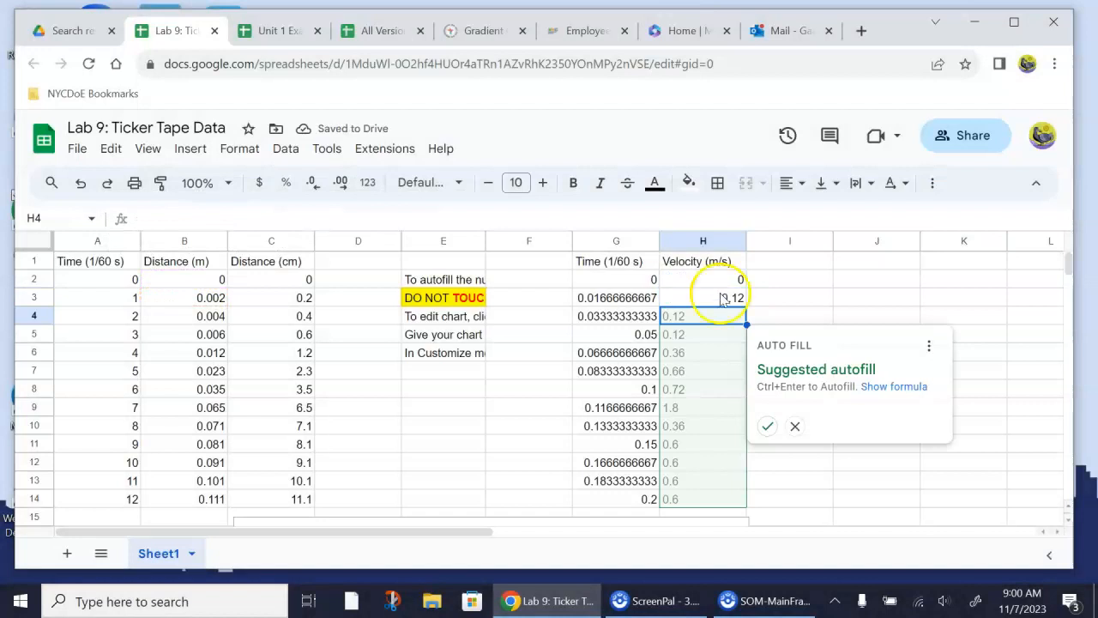
left_click(768, 426)
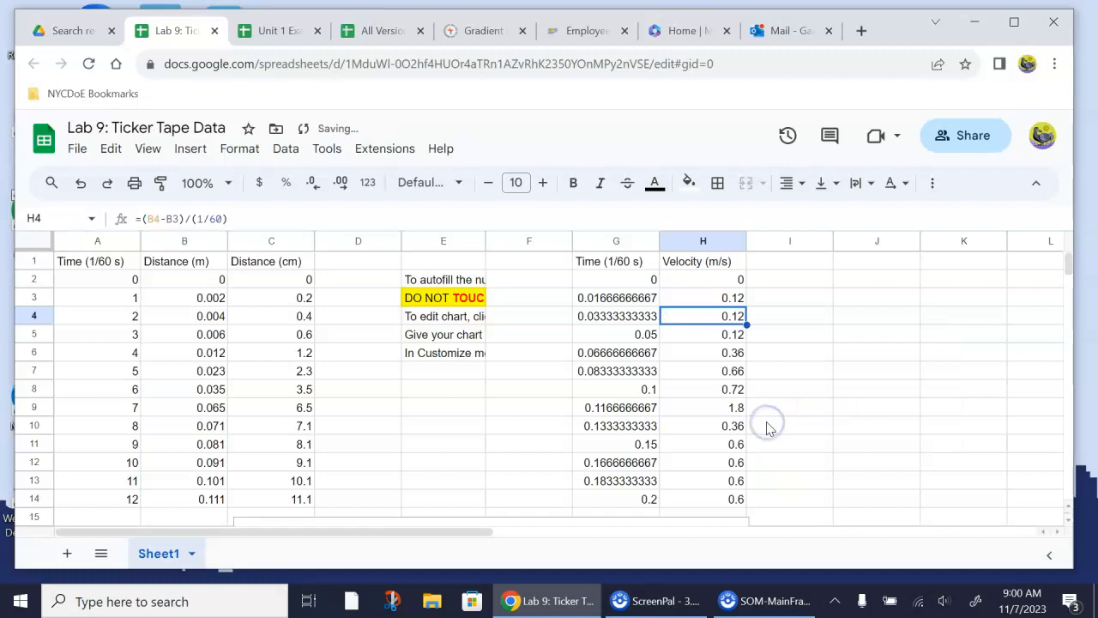
left_click(771, 426)
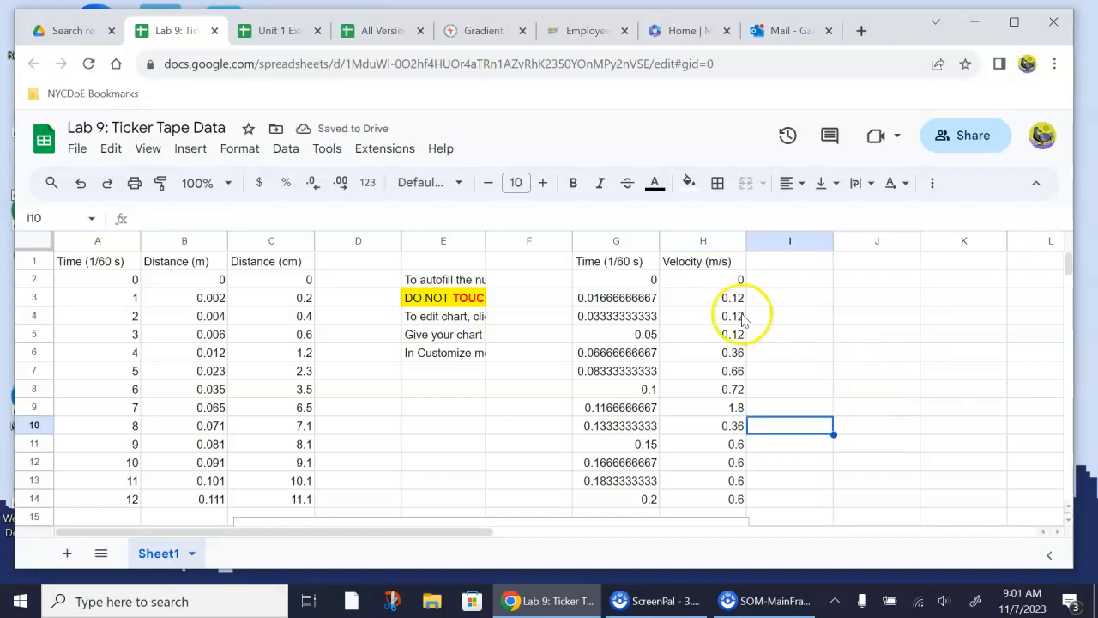
Insert a chart of velocity versus time from the range G1:H14.
left_click(632, 269)
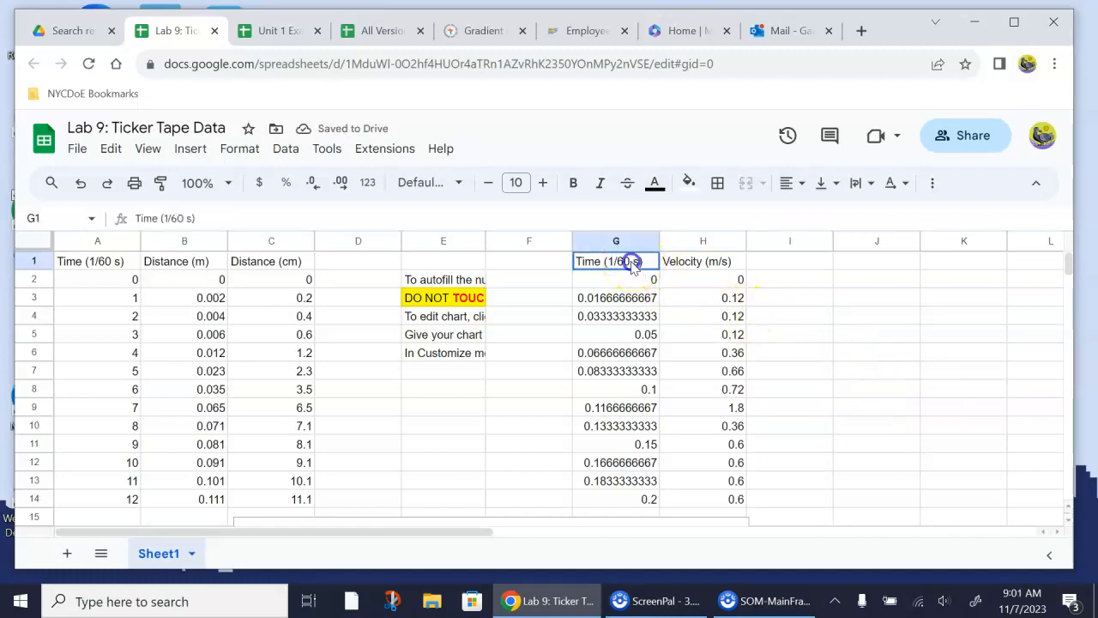
left_click_drag(636, 268, 736, 499)
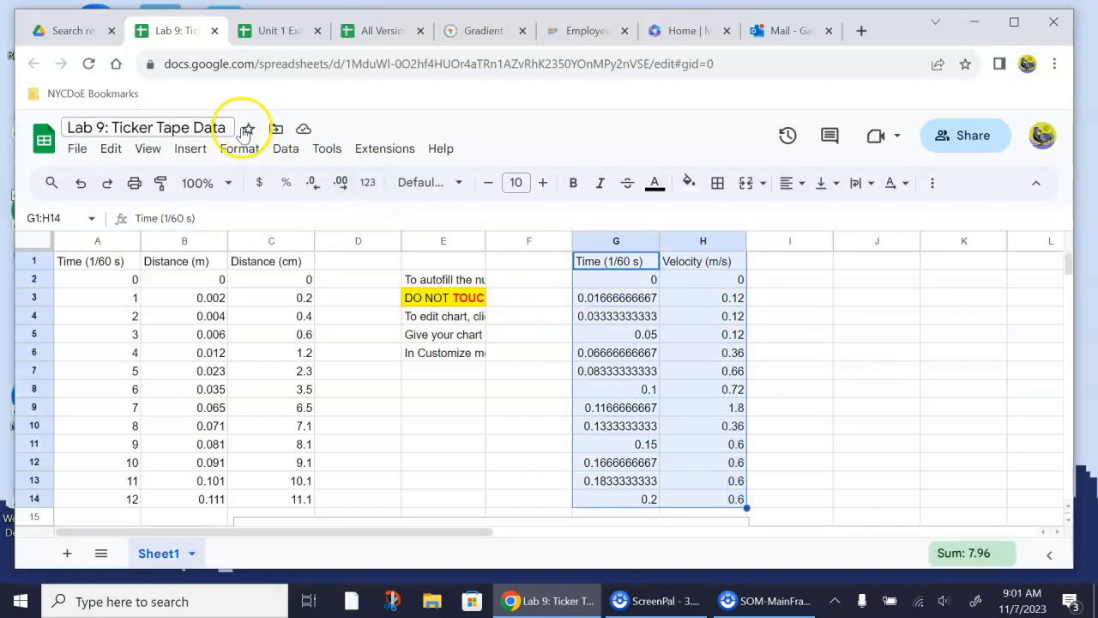
left_click(190, 150)
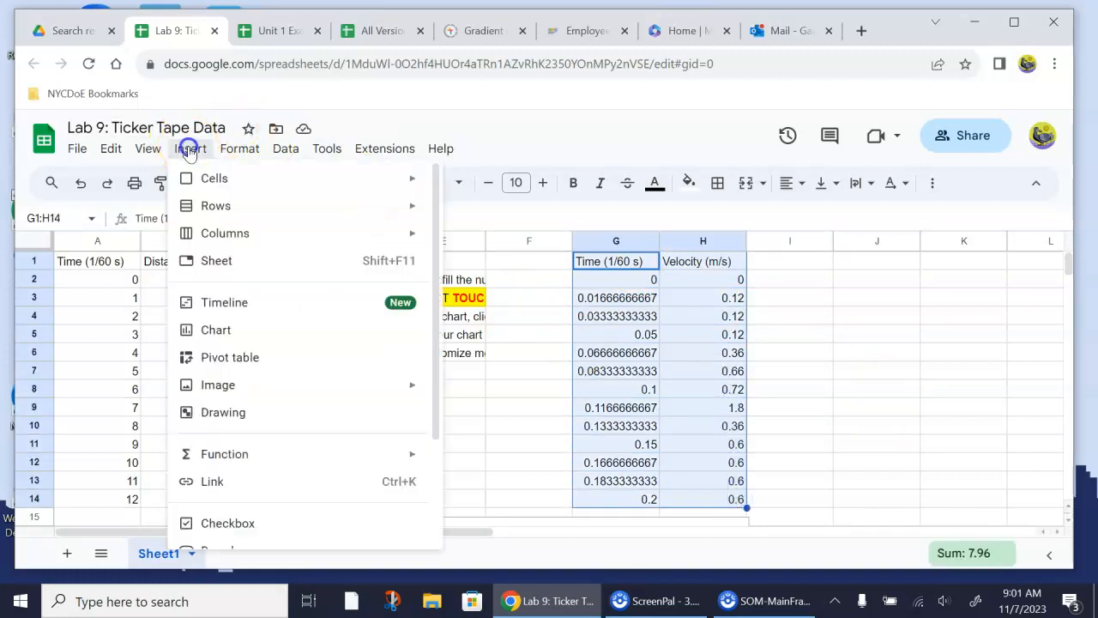
left_click(228, 331)
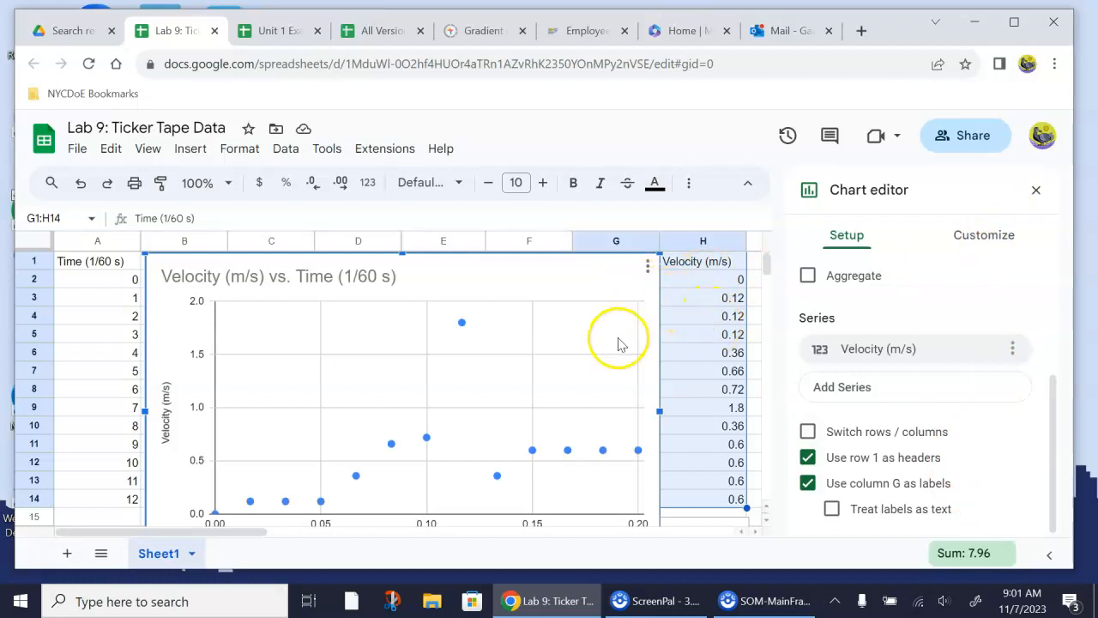
Turn on a trendline for the velocity chart's data series.
left_click(984, 235)
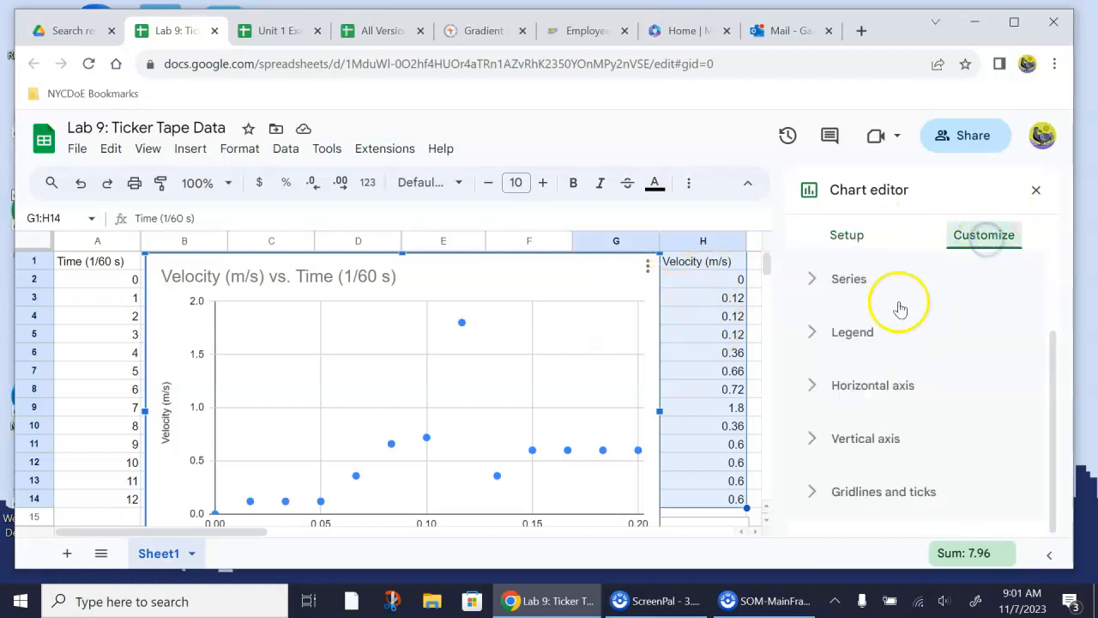
left_click(848, 278)
scroll(961, 356, "down", 5)
left_click(809, 396)
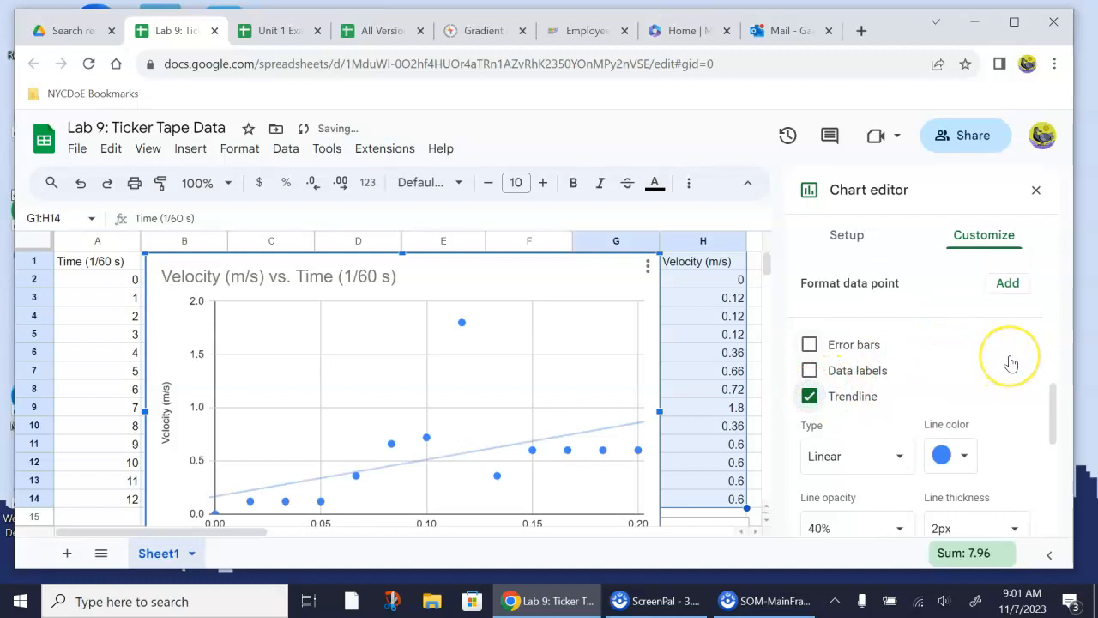
Set the velocity trendline's label to Use Equation.
left_click(1020, 360)
scroll(1019, 360, "down", 2)
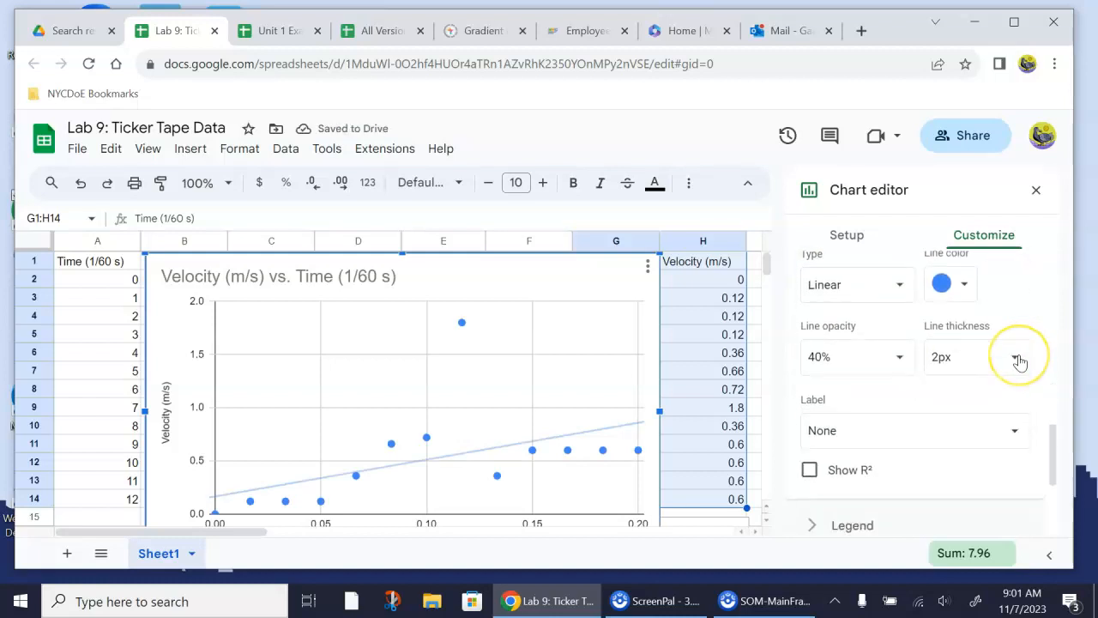
scroll(1019, 361, "up", 1)
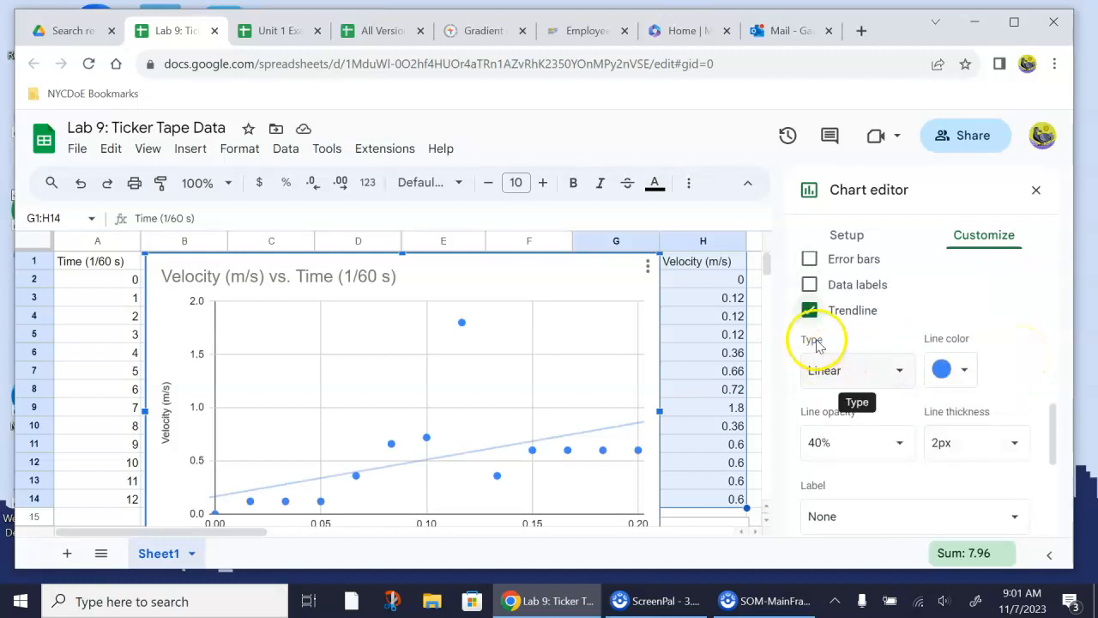
scroll(824, 377, "down", 1)
left_click(843, 436)
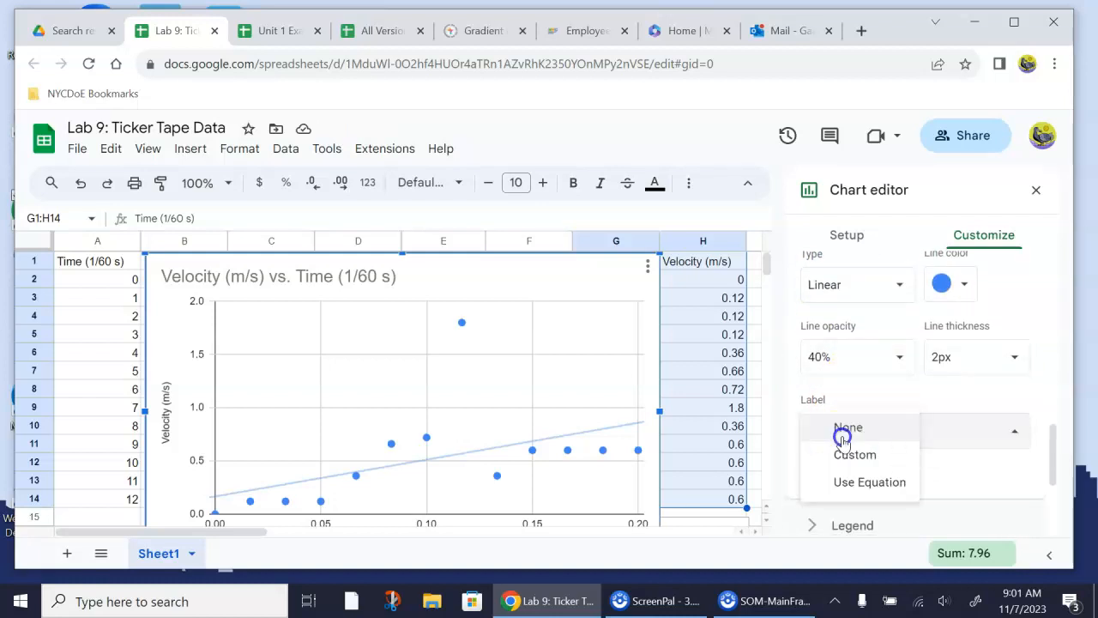
left_click(850, 484)
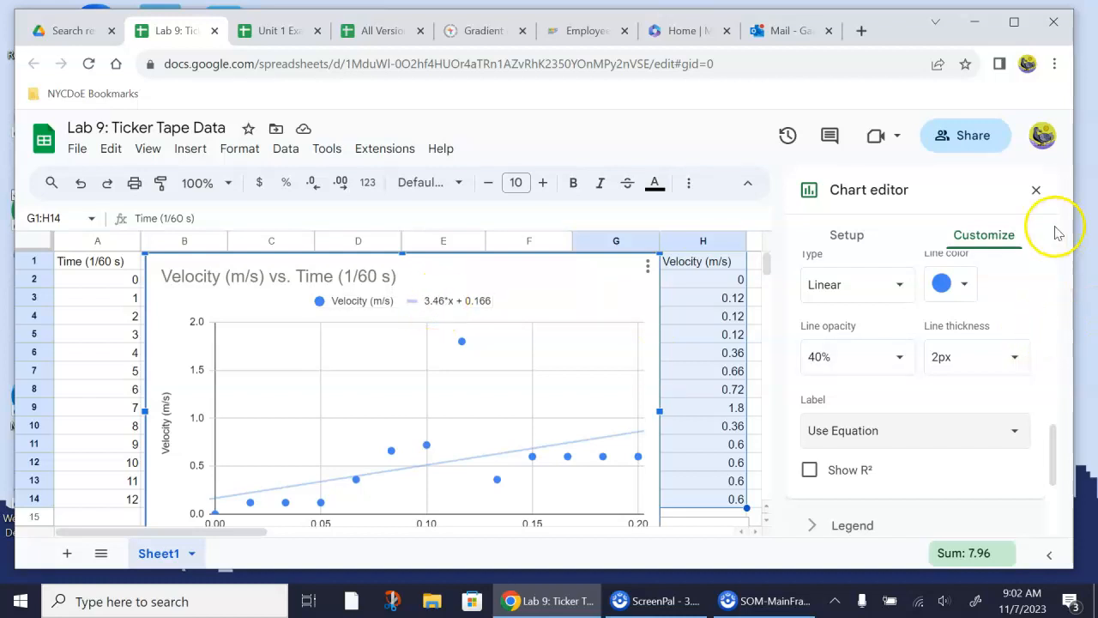
Close the chart editor and move the velocity chart so it starts in column F at row 9.
left_click(1037, 190)
left_click(535, 277)
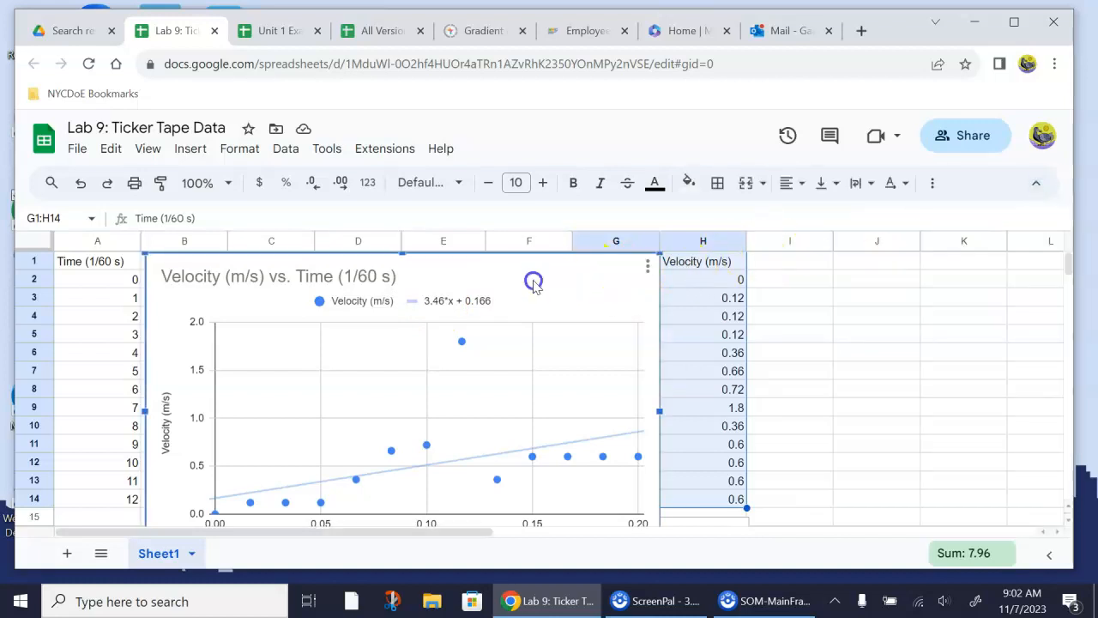
left_click_drag(466, 275, 829, 427)
scroll(829, 426, "down", 2)
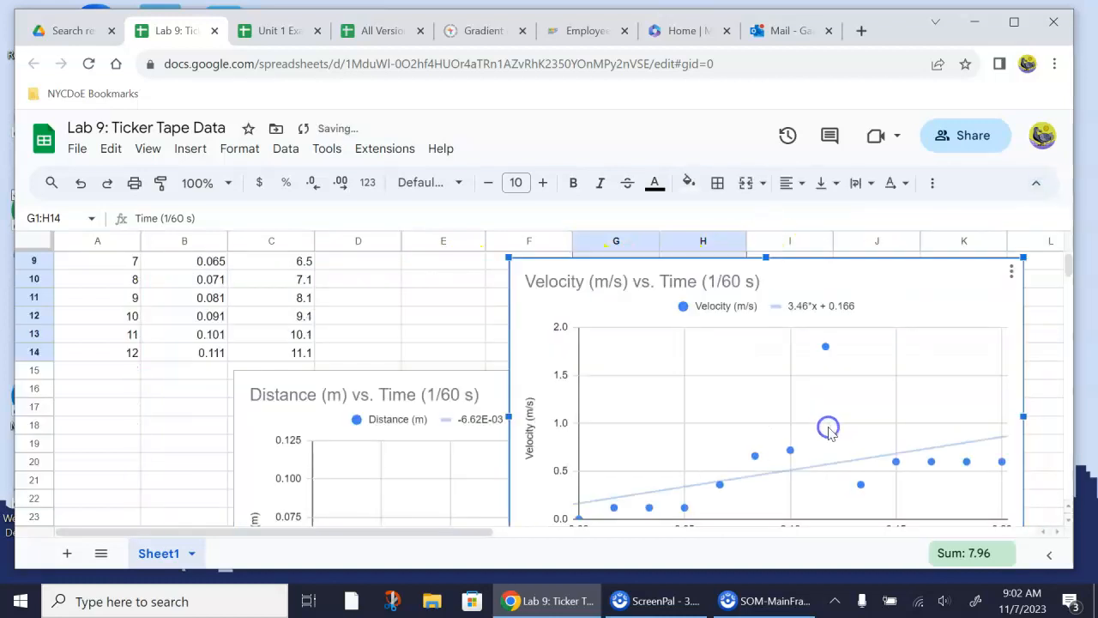
scroll(795, 442, "up", 1)
scroll(796, 442, "up", 1)
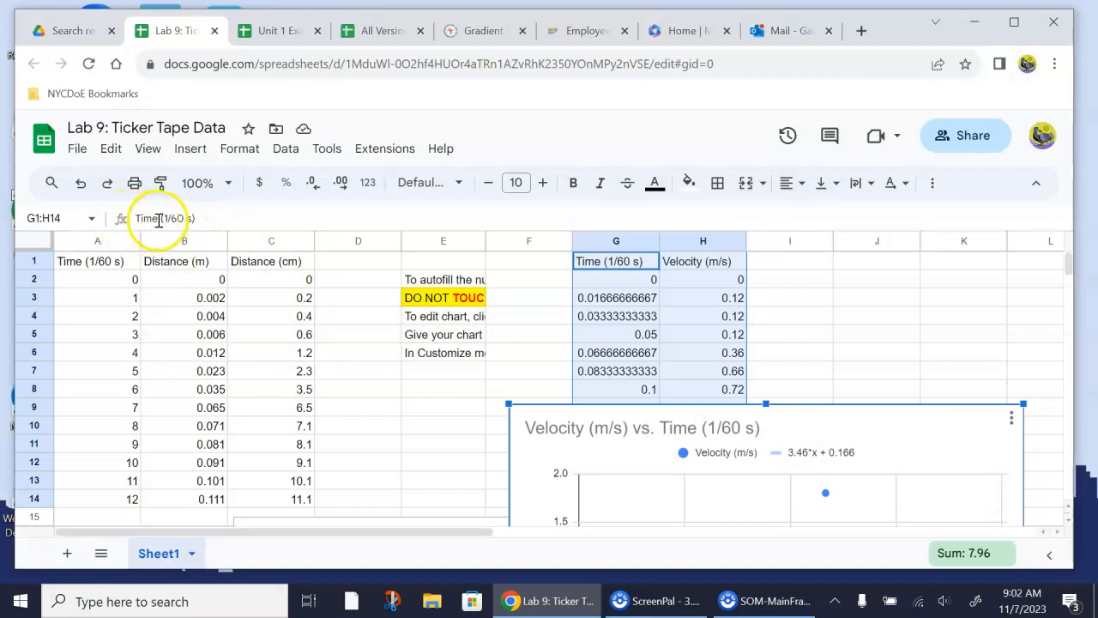
Review the contents of B2, G2 and H2 and the velocity formulas in H3 and H4.
left_click(189, 283)
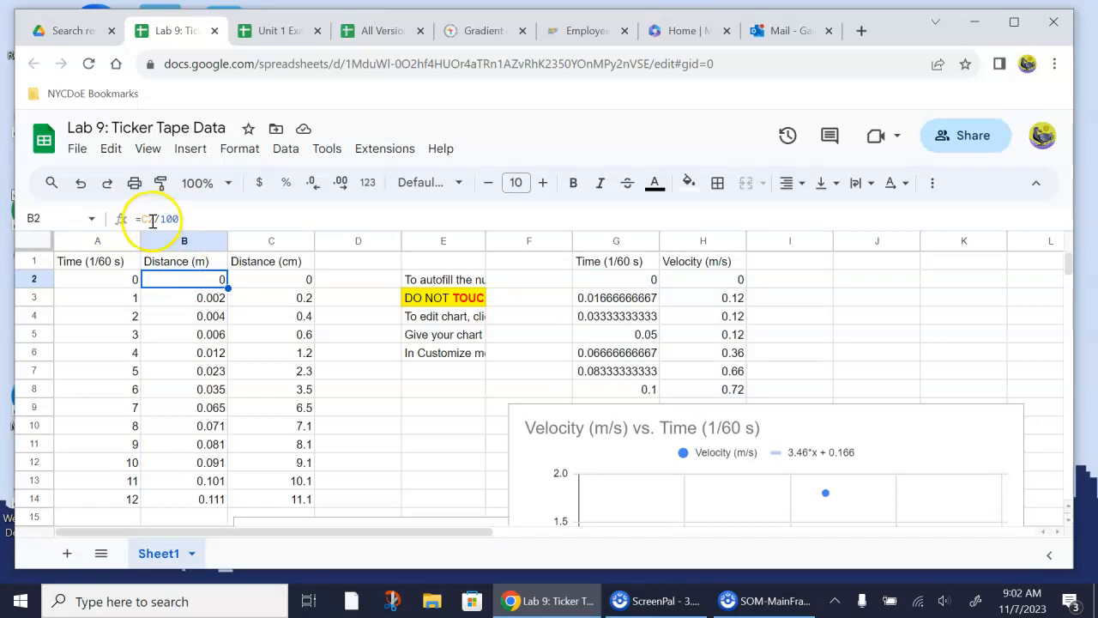
left_click(624, 286)
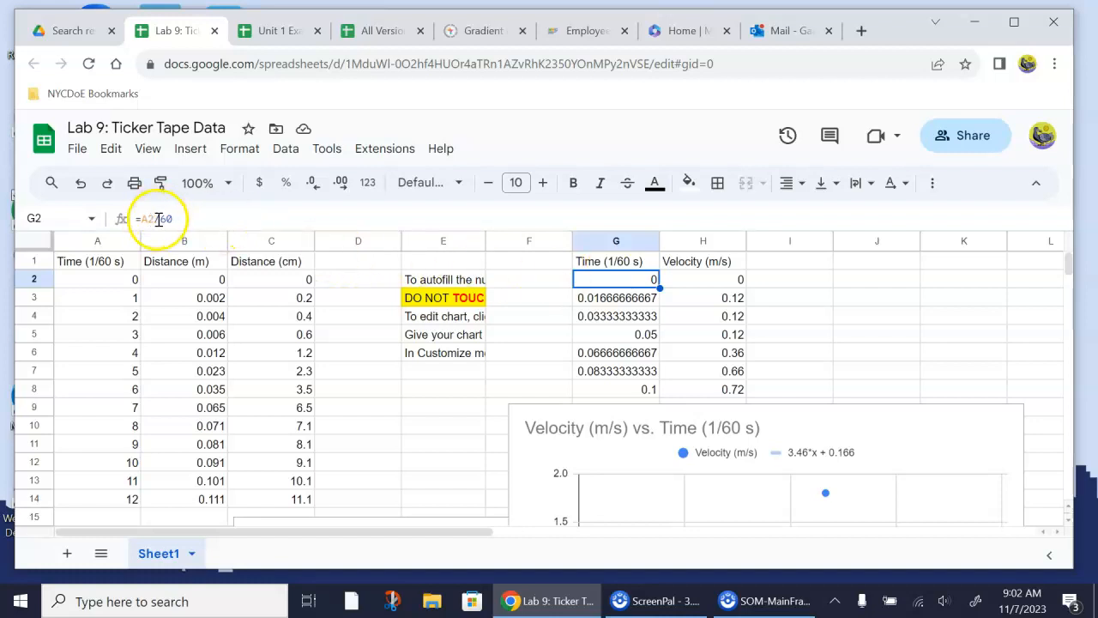
left_click(703, 283)
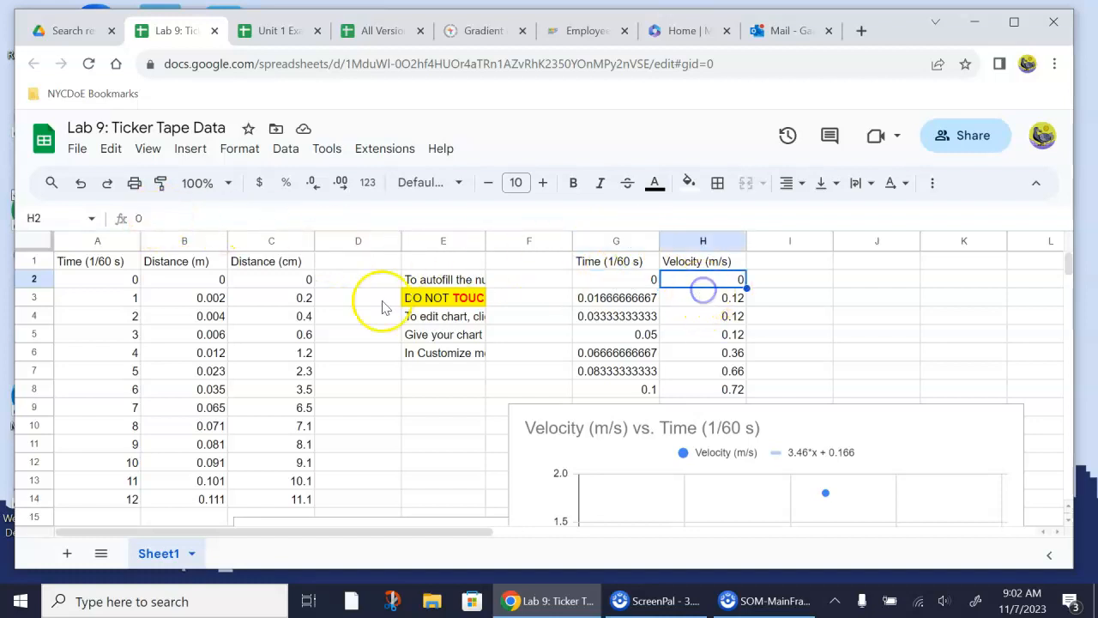
left_click(704, 298)
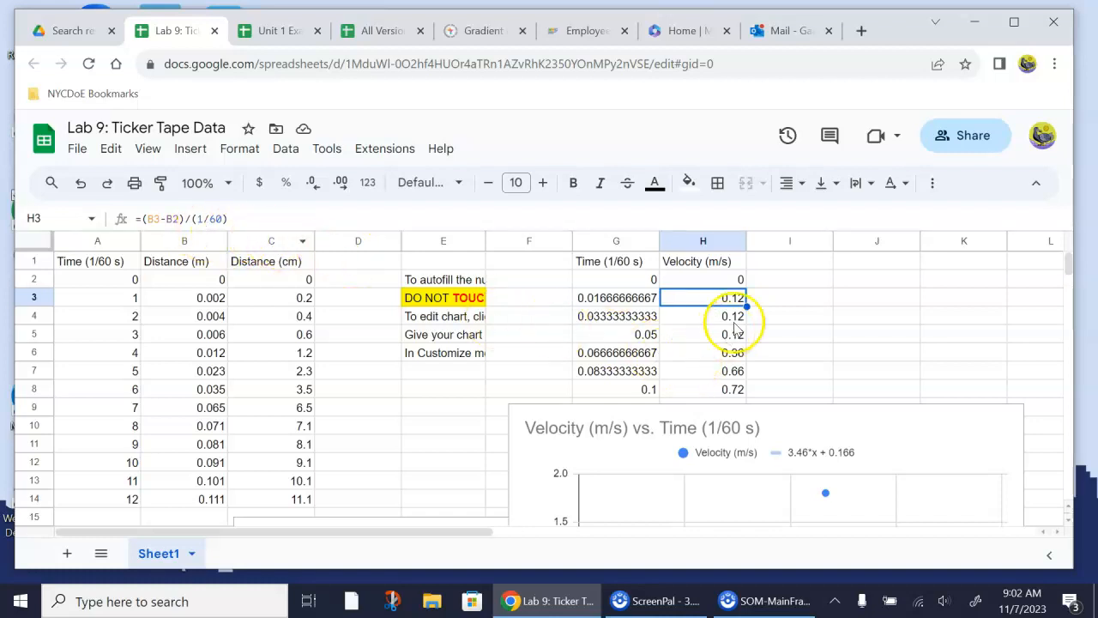
left_click(710, 318)
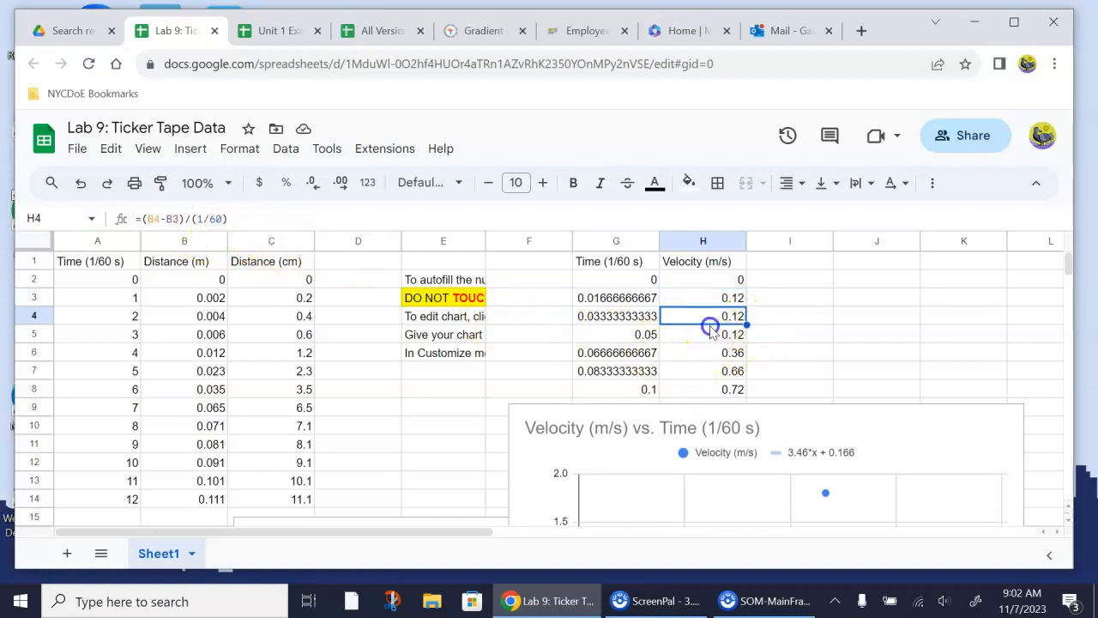
left_click(711, 299)
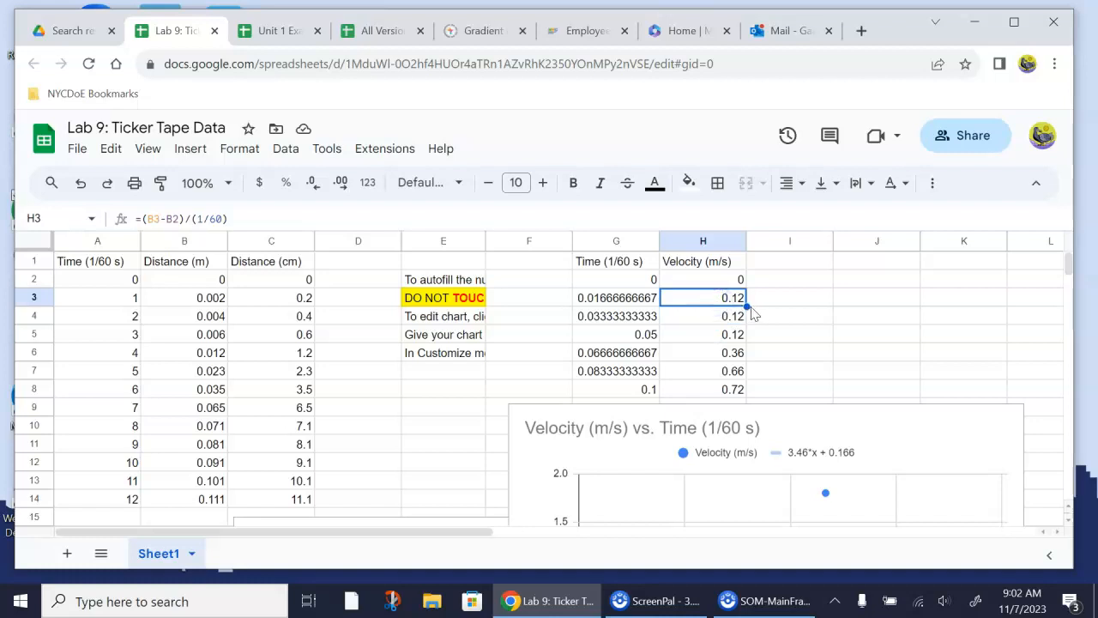